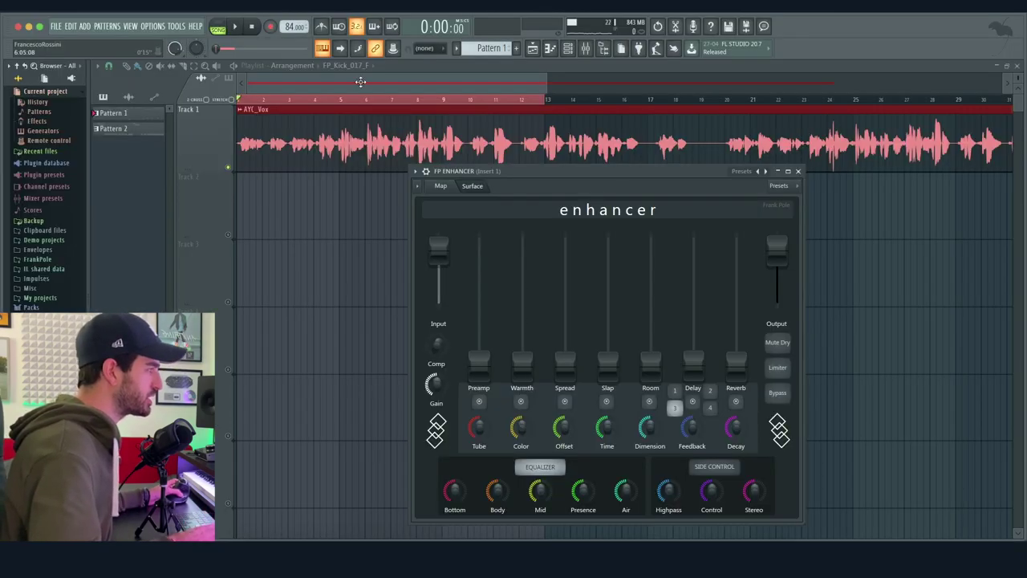
# Step: Raise the enhancer's Comp knob to about half and increase its Gain while playing back the AYC_Vox clip
pyautogui.click(341, 100)
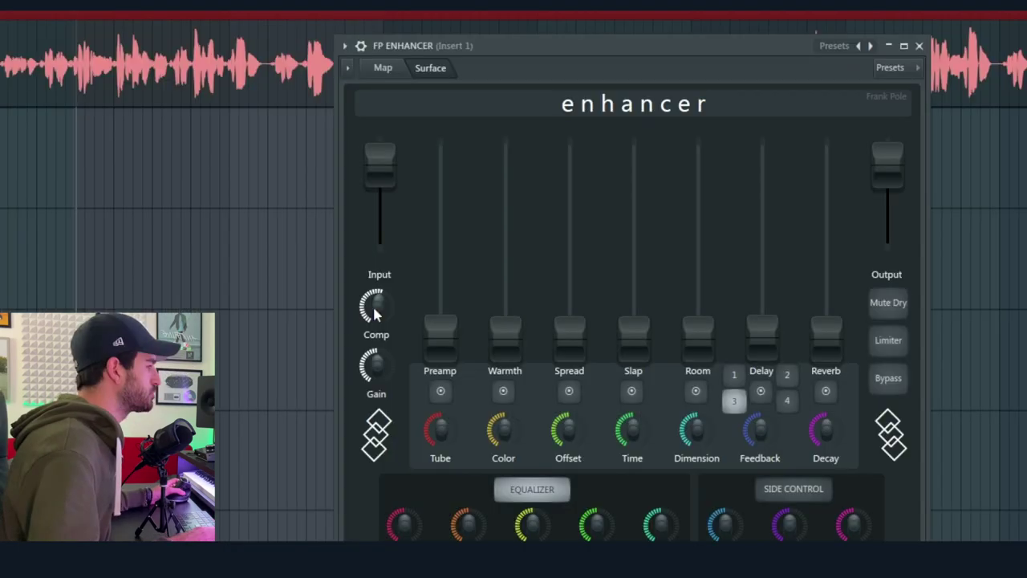
pyautogui.press('space')
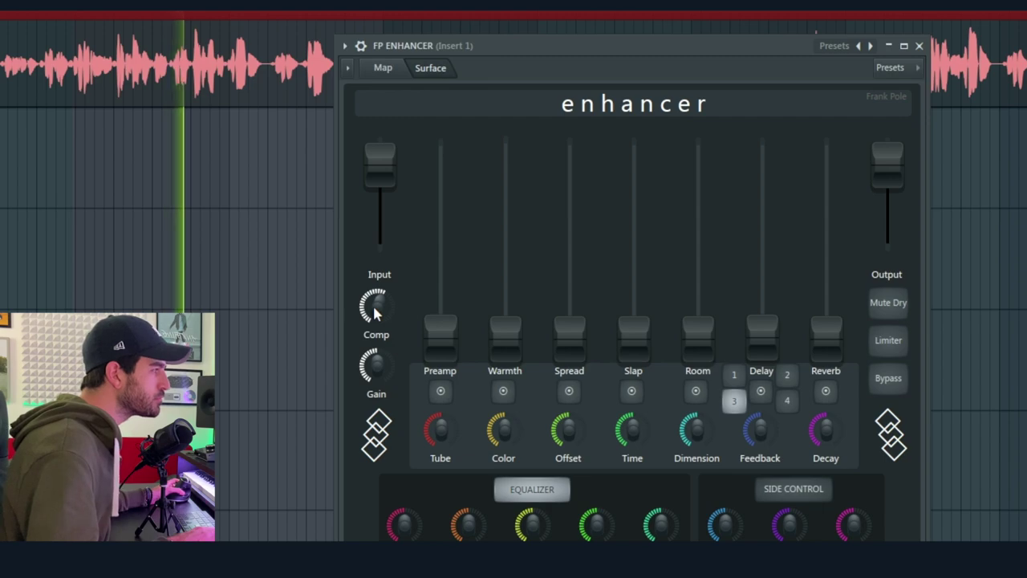
pyautogui.press('space')
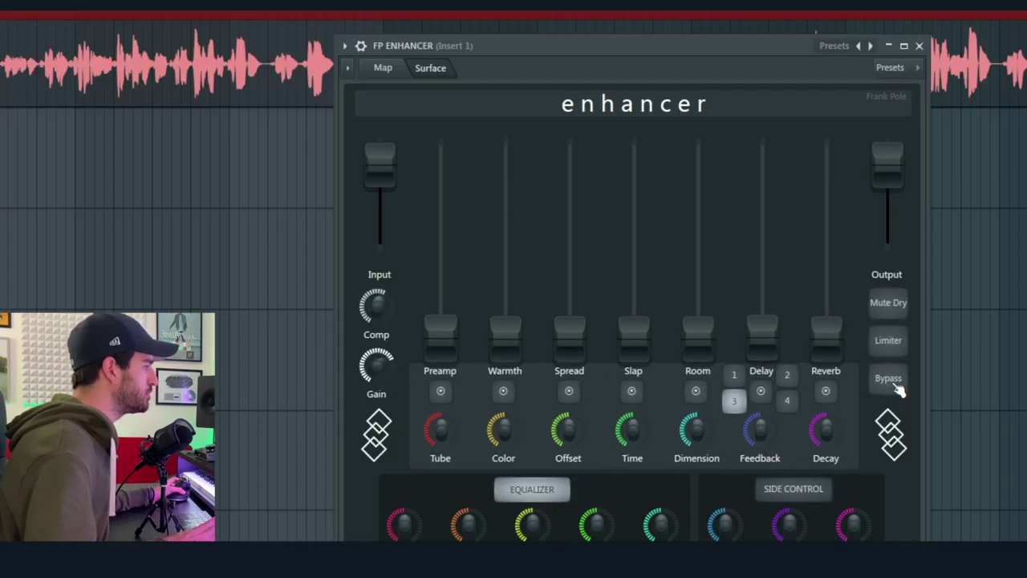
# Step: Compare the vocal with the whole enhancer bypassed and active during playback, ending with the effect active and playback stopped
pyautogui.click(888, 379)
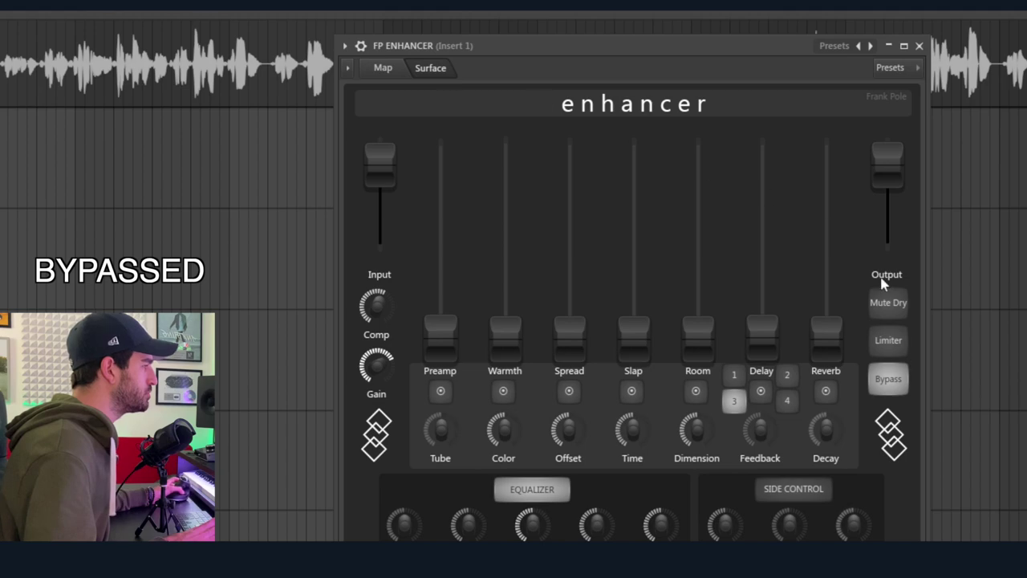
pyautogui.click(888, 379)
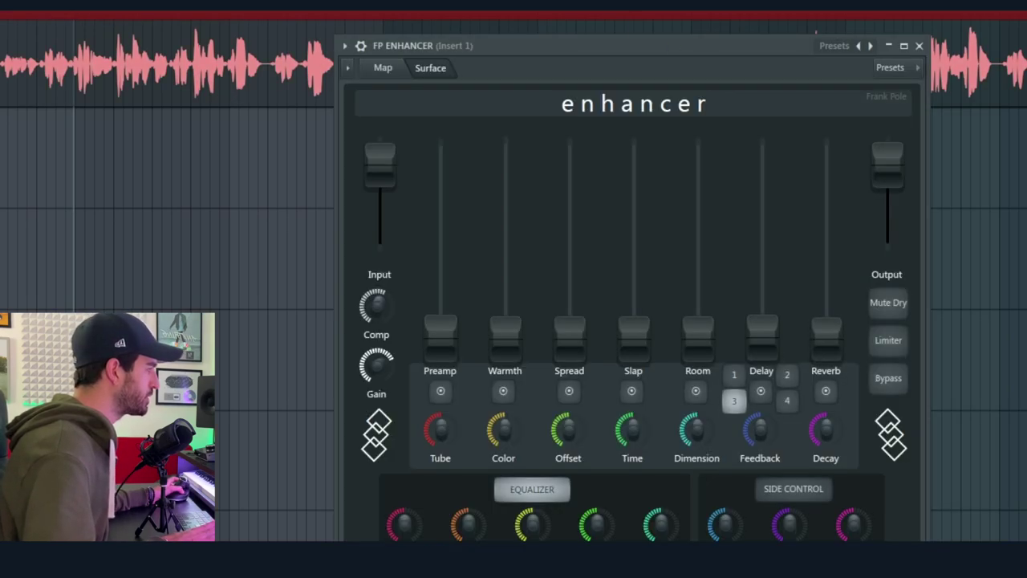
pyautogui.click(889, 382)
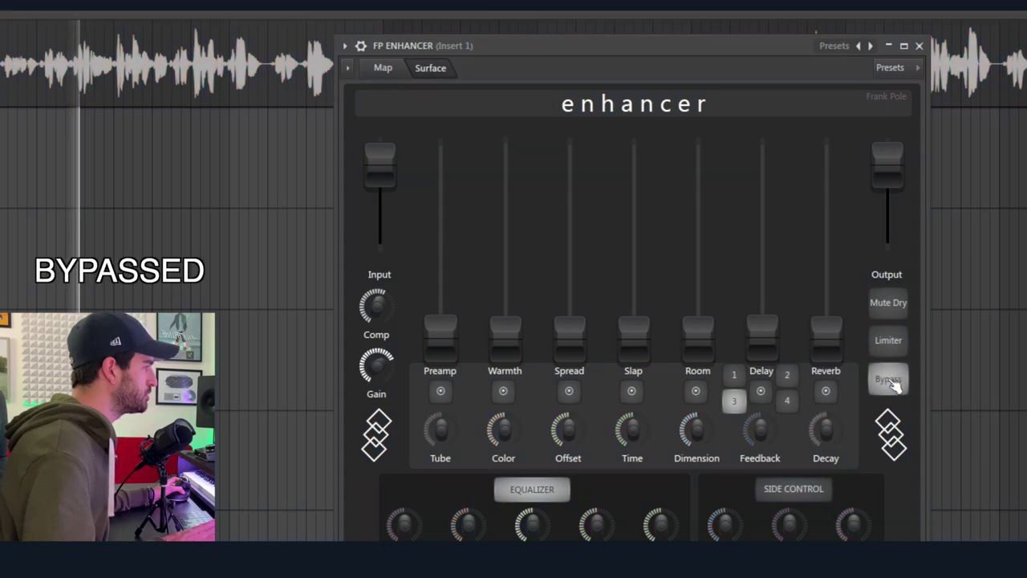
pyautogui.click(889, 381)
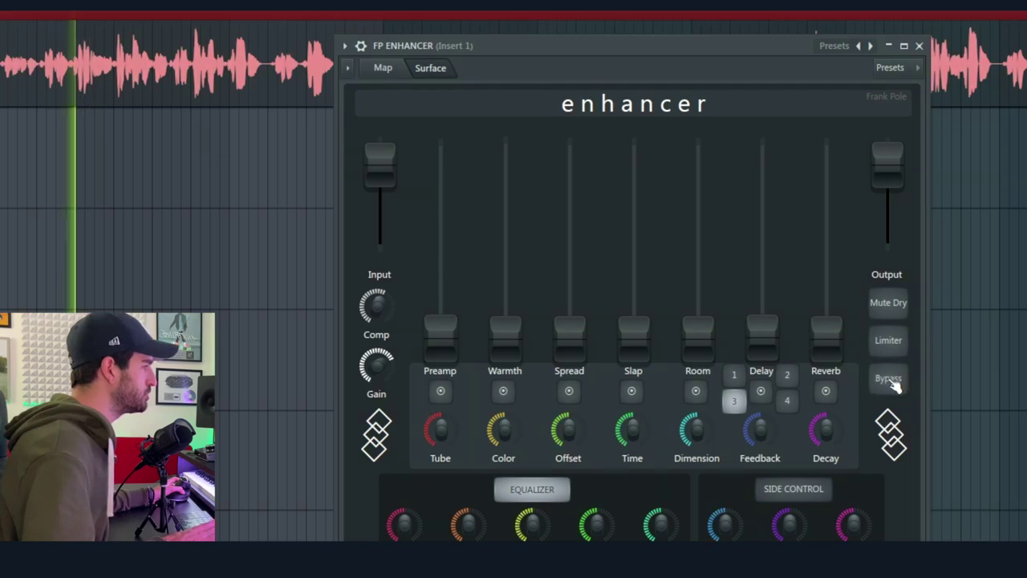
pyautogui.moveTo(555, 52); pyautogui.dragTo(549, 50)
pyautogui.press('space')
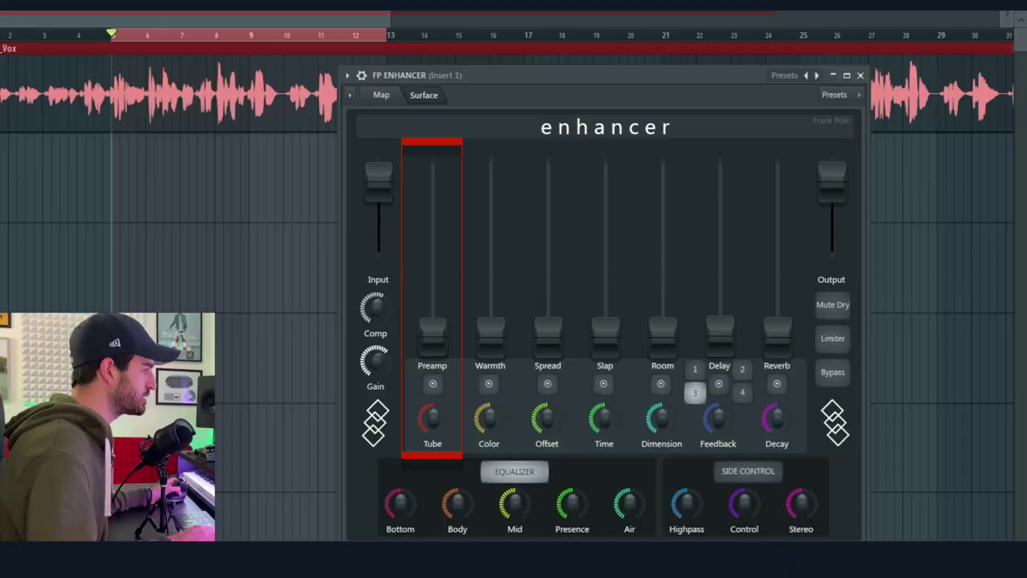
# Step: Raise the Preamp level slightly and mute the dry signal
pyautogui.moveTo(432, 329); pyautogui.dragTo(434, 277)
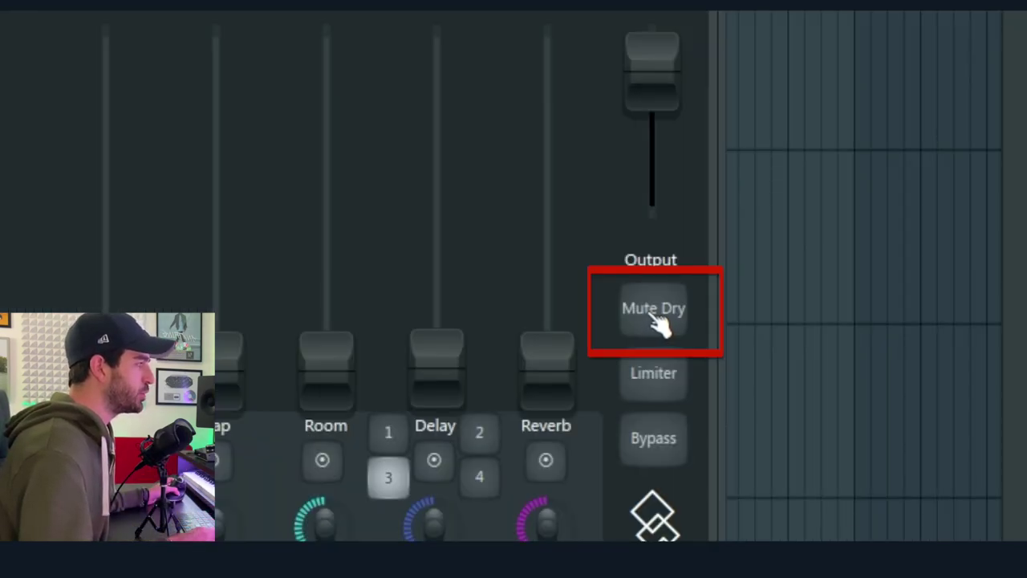
pyautogui.click(655, 314)
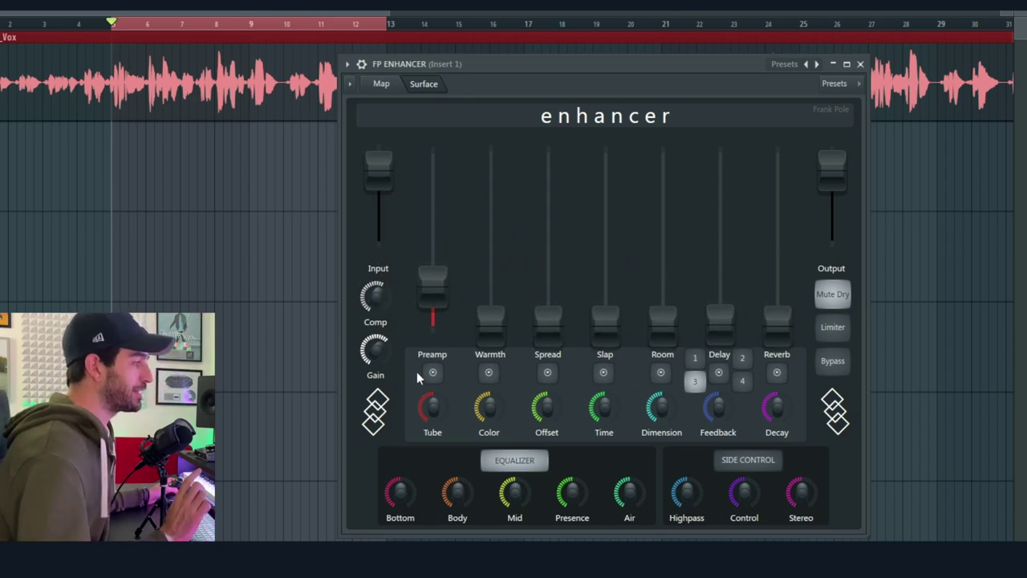
# Step: Try the individual mutes of the Preamp, Warmth and Spread effects, switching all three back off
pyautogui.click(434, 374)
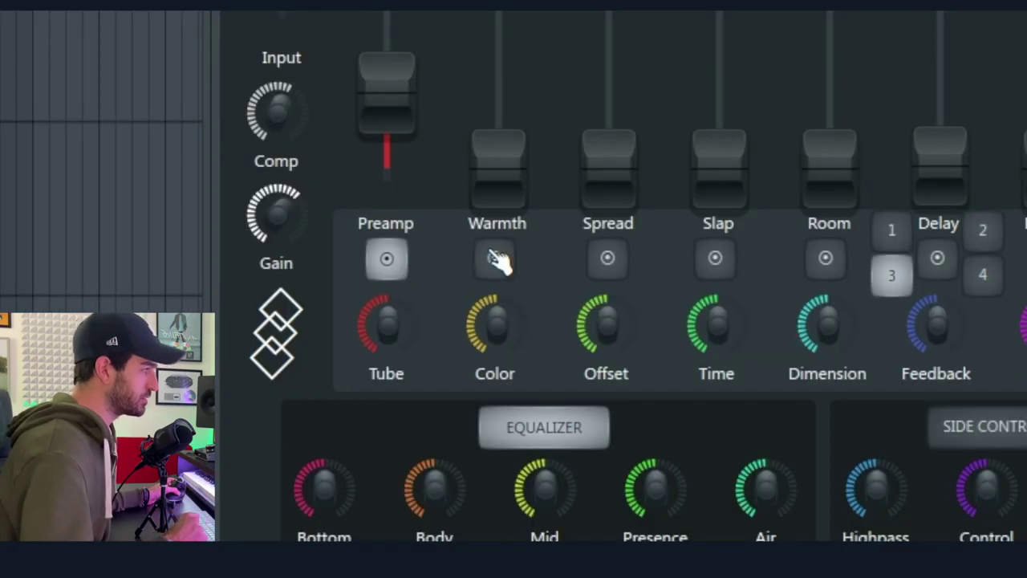
pyautogui.click(495, 258)
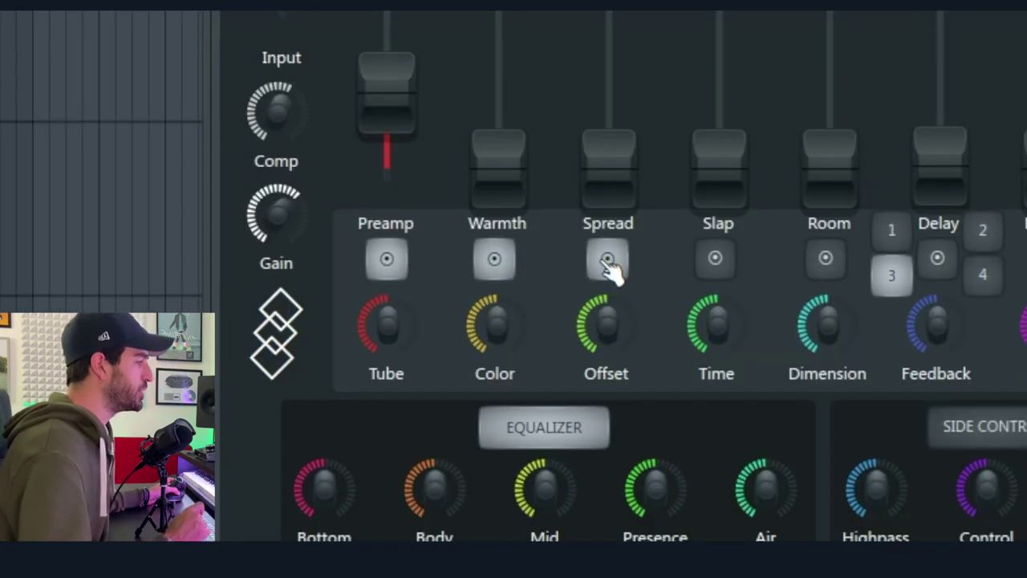
pyautogui.click(609, 264)
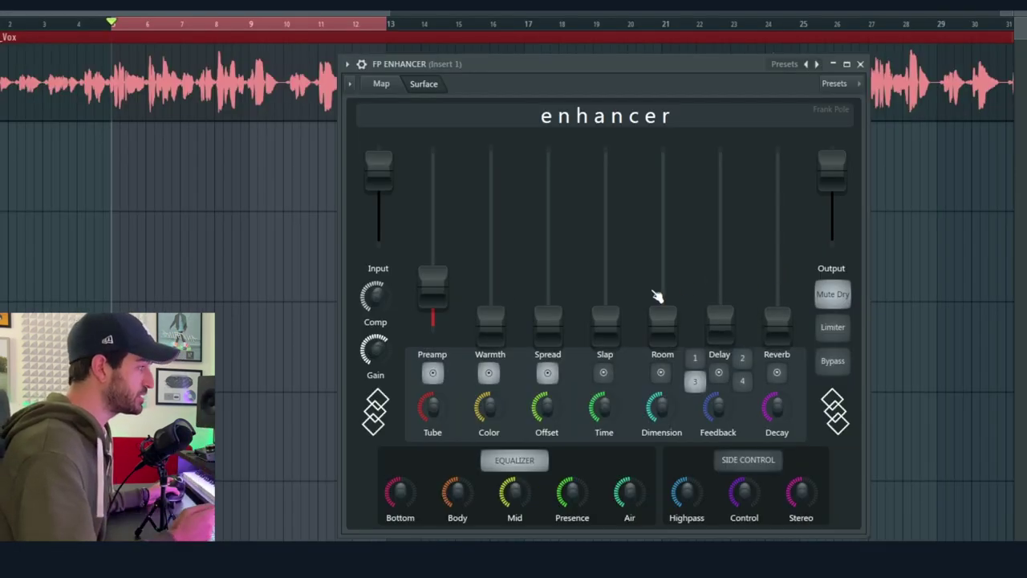
pyautogui.click(547, 372)
pyautogui.click(488, 372)
pyautogui.click(434, 373)
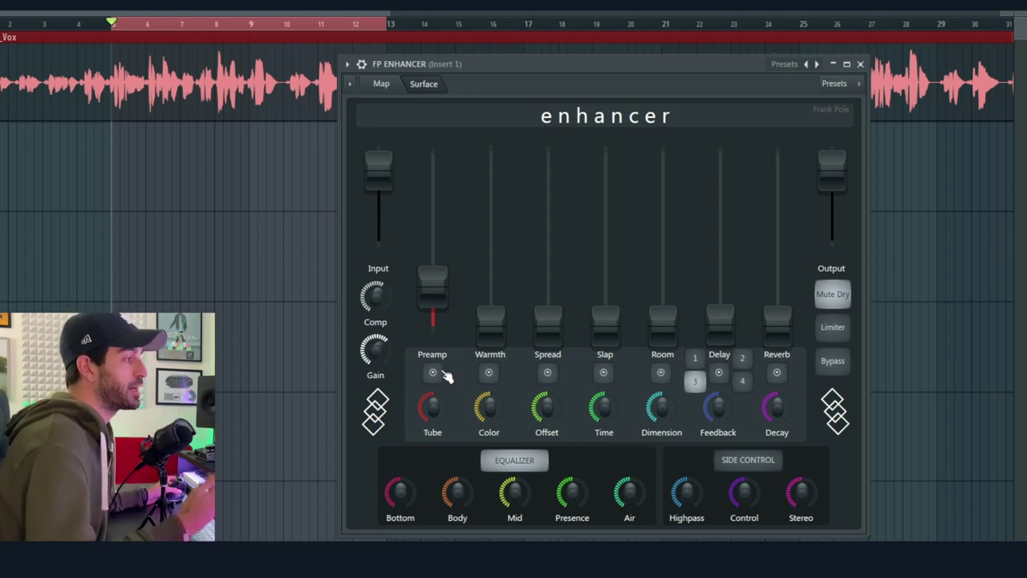
# Step: Raise the Preamp level a little more with the dry signal restored, and compare it against the bypassed vocal during playback
pyautogui.moveTo(432, 283)
pyautogui.mouseDown()
pyautogui.moveTo(442, 332)
pyautogui.moveTo(451, 284)
pyautogui.mouseUp()
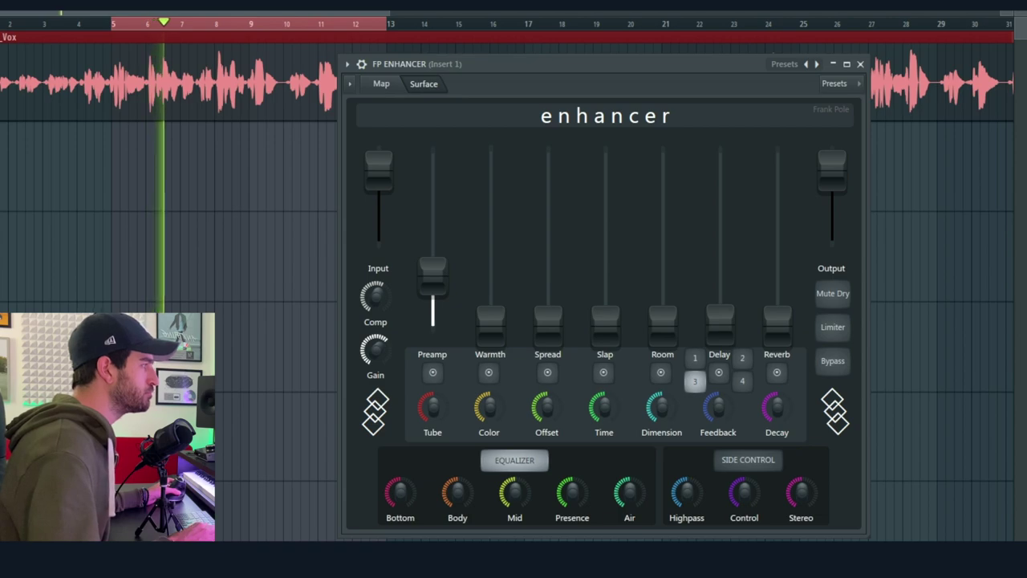
pyautogui.click(844, 365)
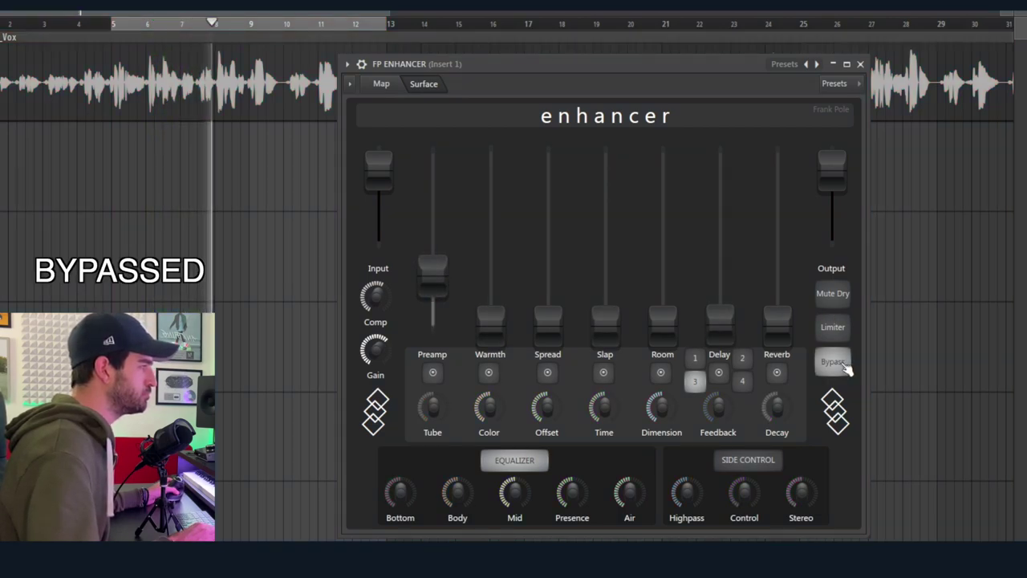
pyautogui.click(845, 365)
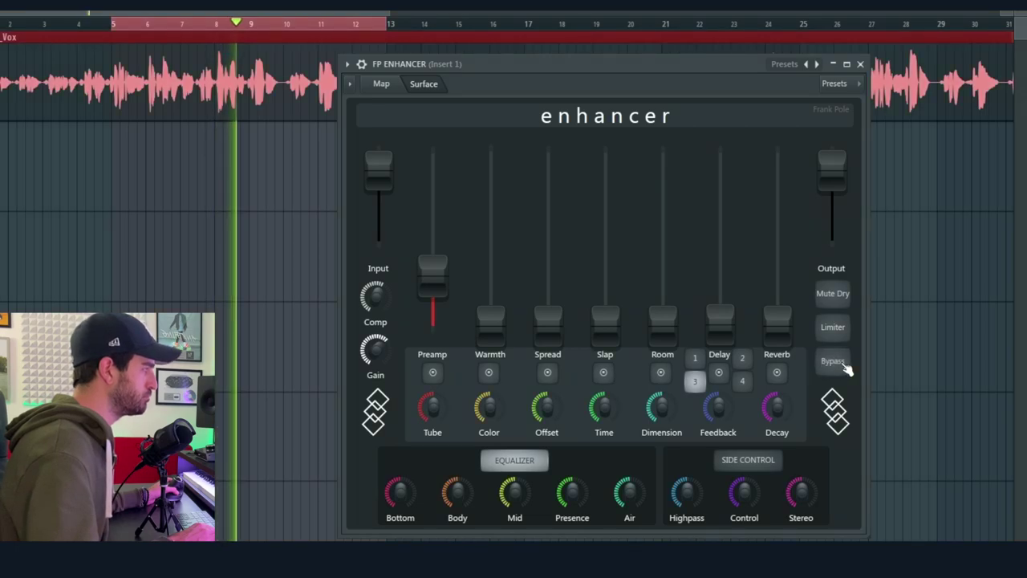
pyautogui.press('space')
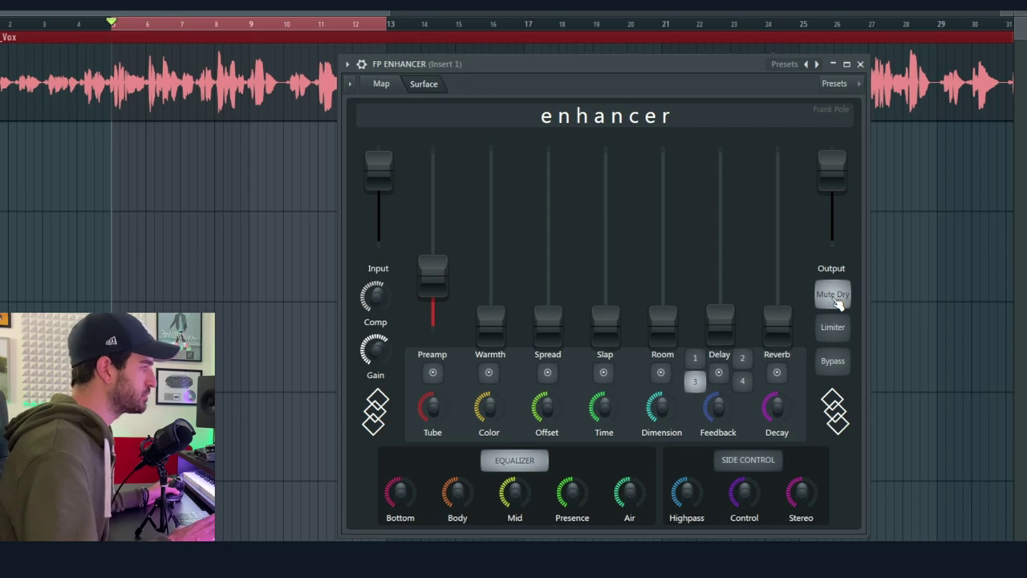
# Step: Audition the Preamp alone with the dry signal muted and raise its Tube amount above half, then restore the dry signal
pyautogui.press('space')
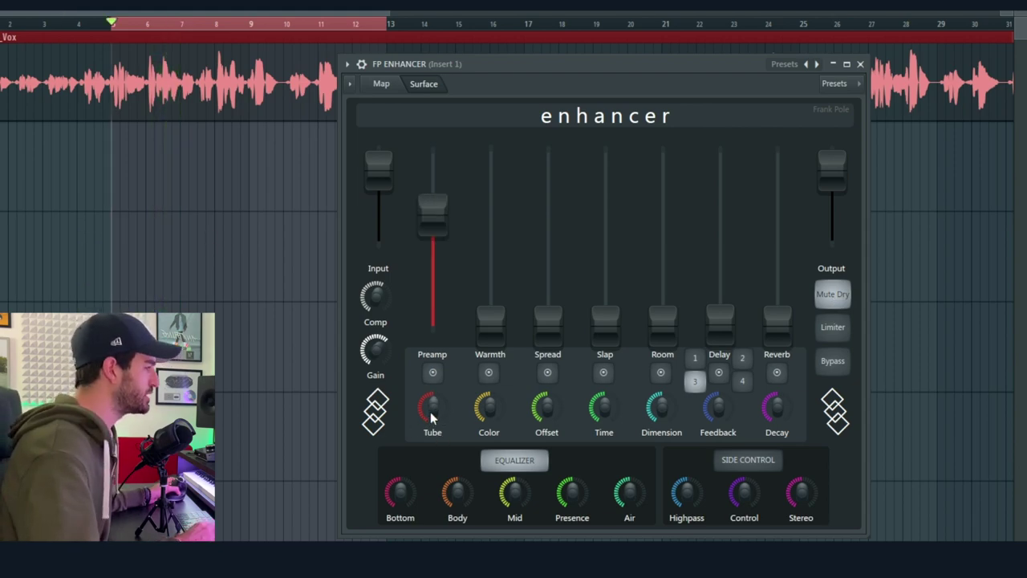
pyautogui.press('space')
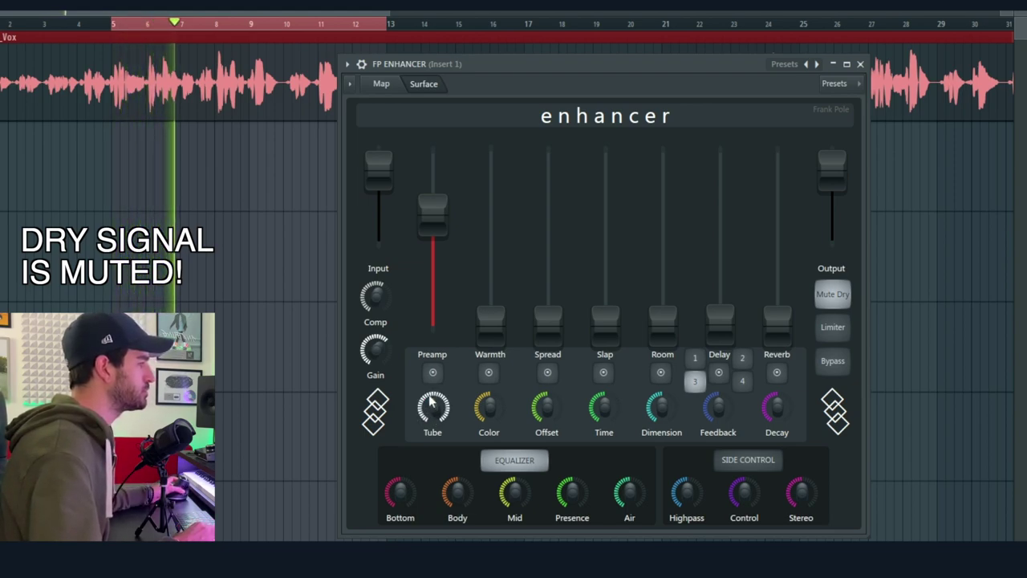
pyautogui.press('space')
pyautogui.press('space')
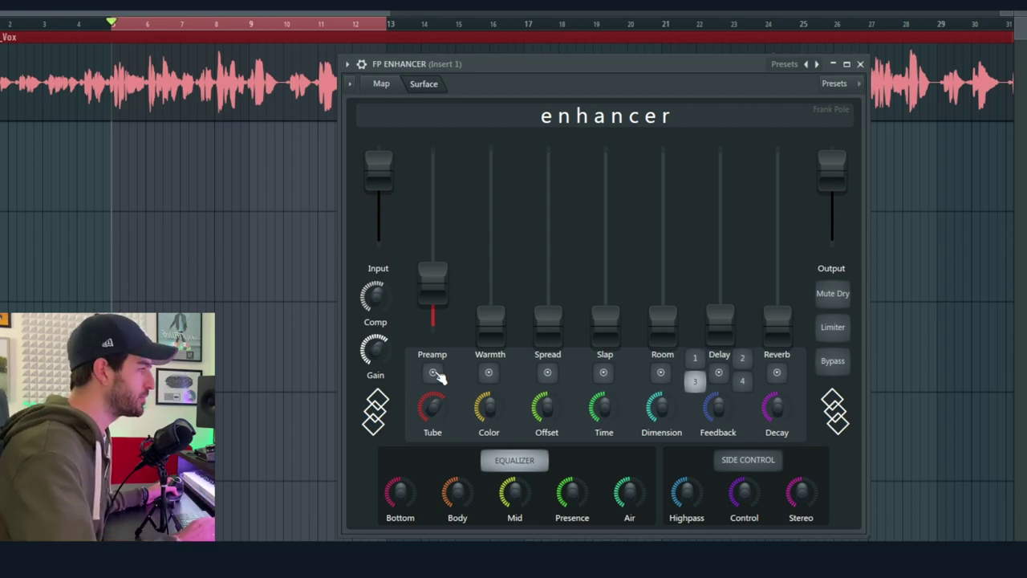
# Step: Set the Preamp to a moderate level and compare the vocal with the Preamp muted and unmuted during playback
pyautogui.press('space')
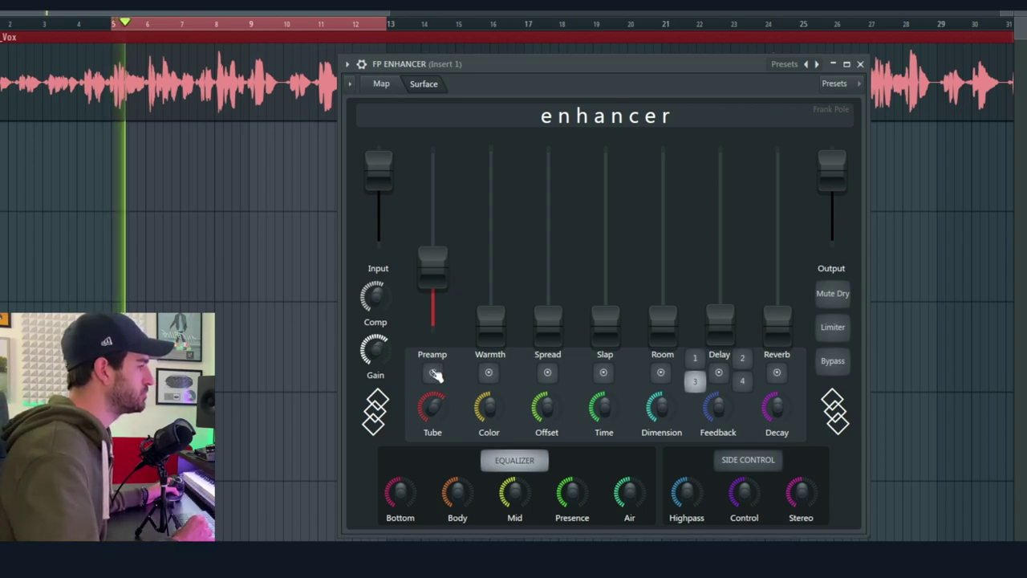
pyautogui.click(434, 373)
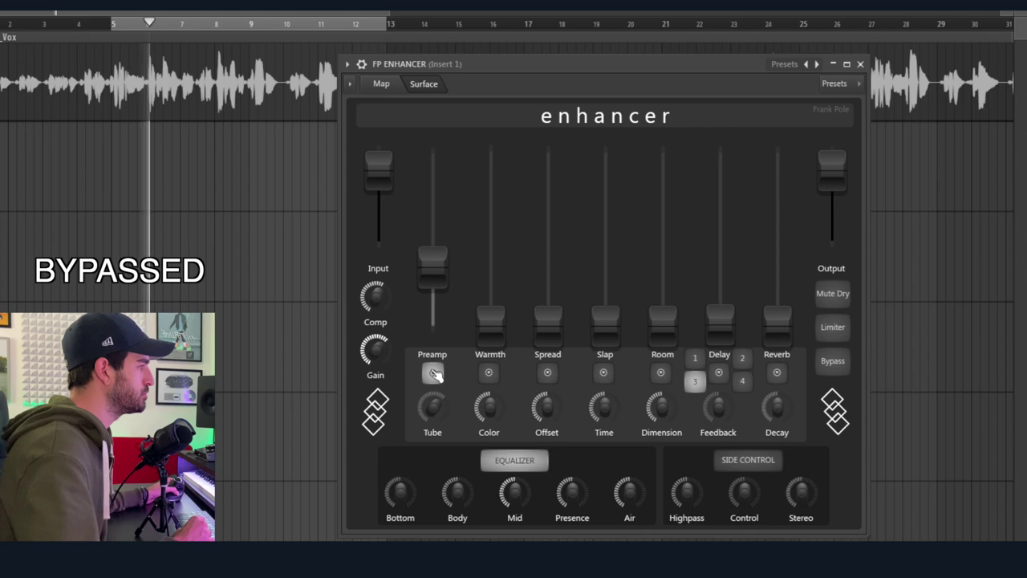
pyautogui.click(434, 373)
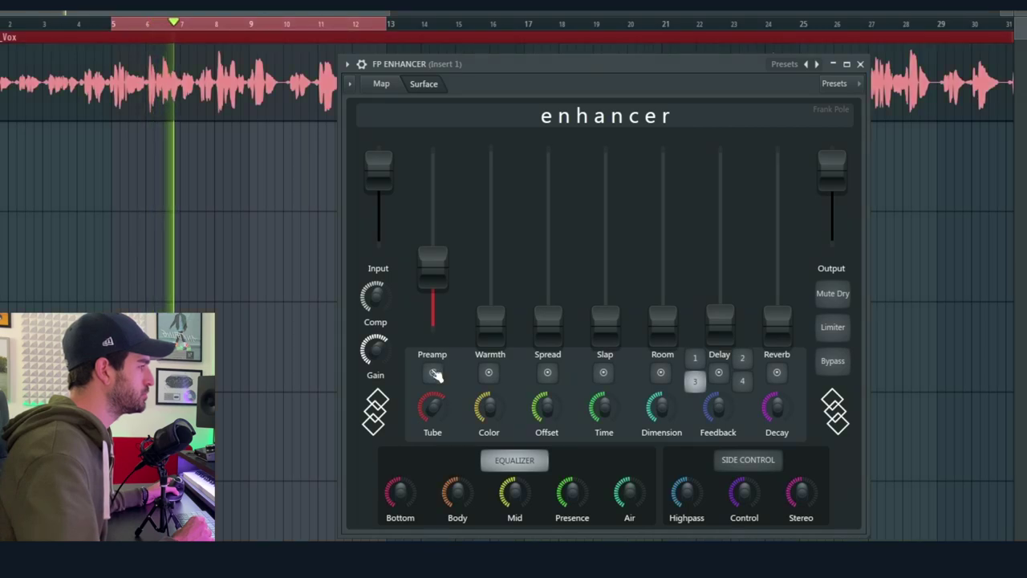
pyautogui.click(434, 373)
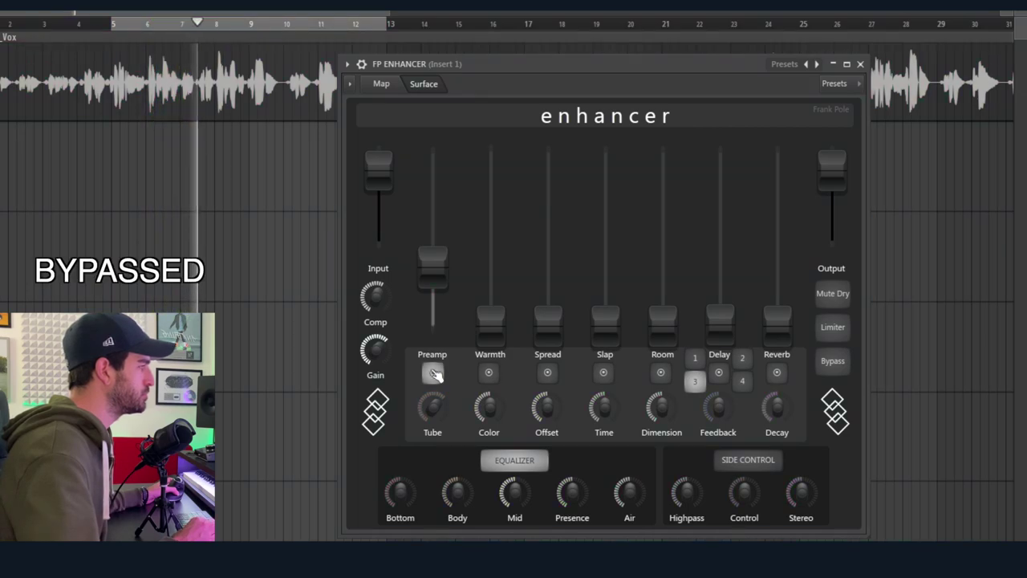
pyautogui.click(435, 373)
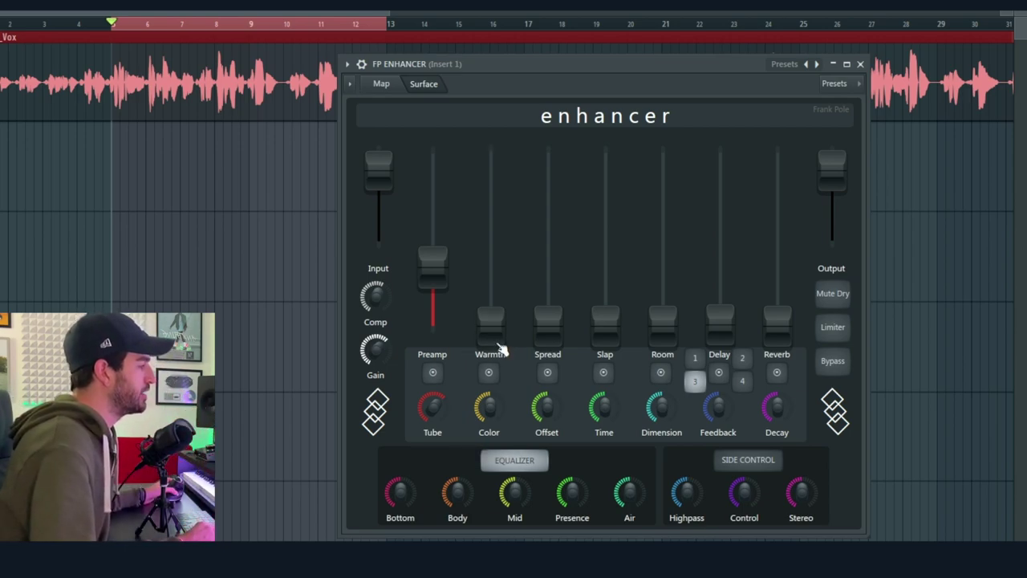
# Step: Raise the Warmth level and isolate it by muting the dry signal and the Preamp
pyautogui.moveTo(491, 320); pyautogui.dragTo(490, 266)
pyautogui.moveTo(490, 408); pyautogui.dragTo(490, 385)
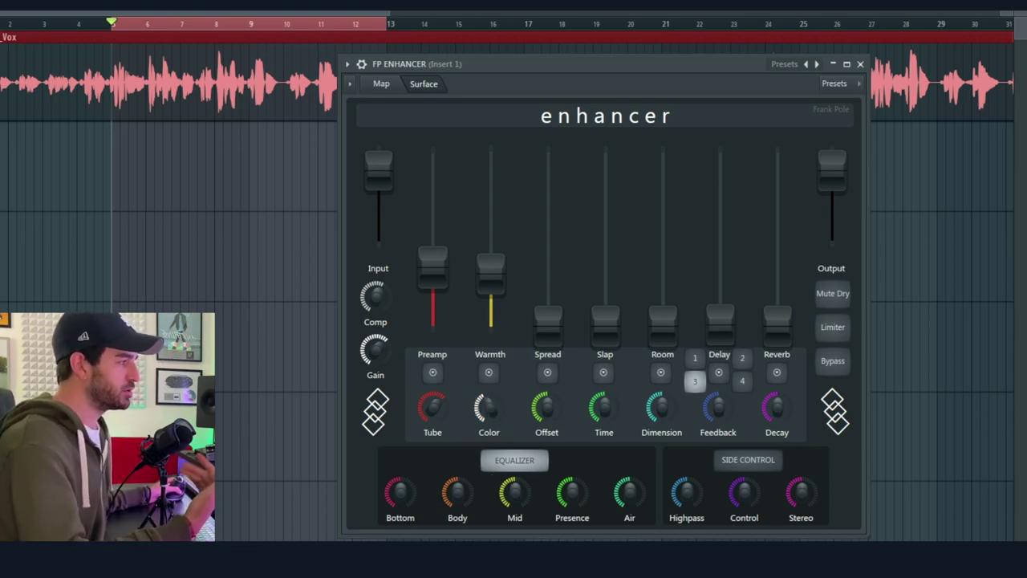
pyautogui.moveTo(490, 272)
pyautogui.mouseDown()
pyautogui.moveTo(490, 321)
pyautogui.moveTo(490, 256)
pyautogui.mouseUp()
pyautogui.click(813, 297)
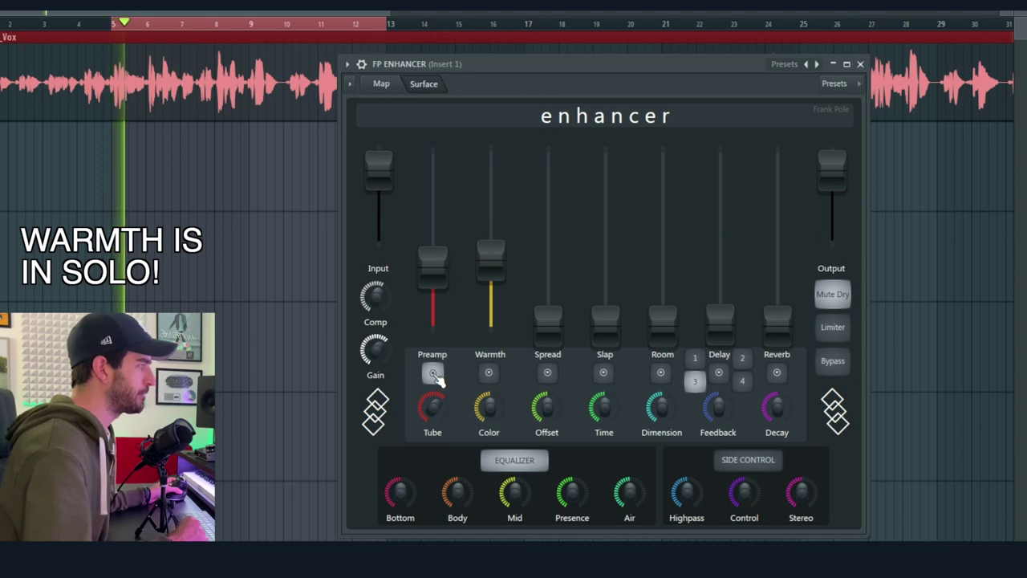
# Step: Turn Warmth's Color down low, reduce the Warmth level and compare it in the full vocal against the bypassed signal
pyautogui.moveTo(488, 407); pyautogui.dragTo(489, 449)
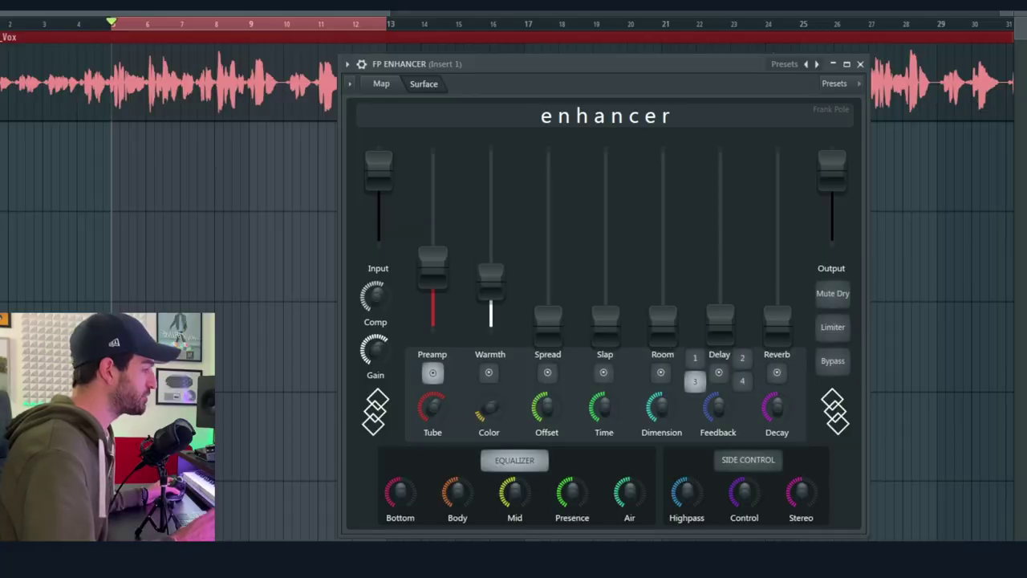
pyautogui.moveTo(495, 280); pyautogui.dragTo(502, 300)
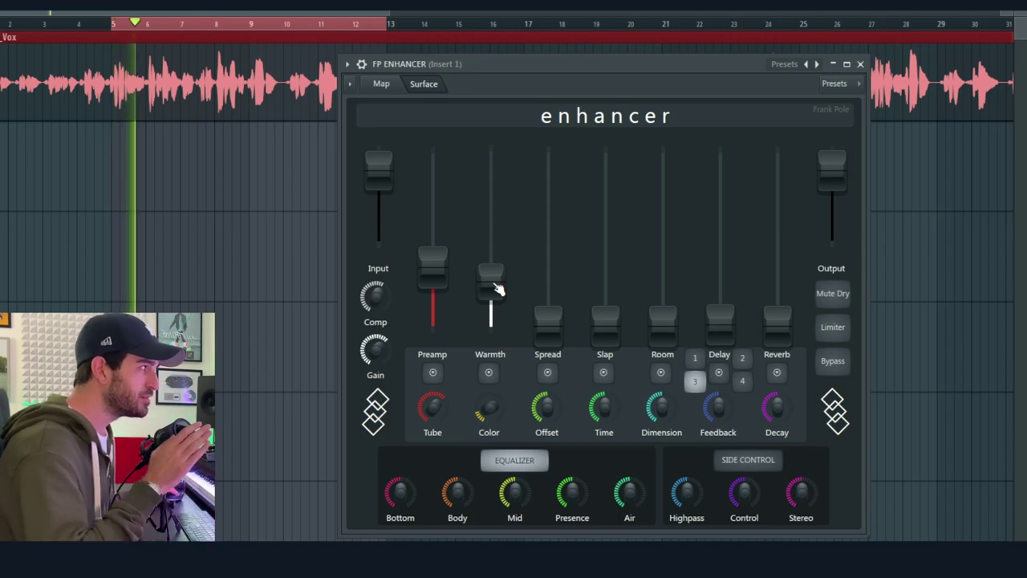
pyautogui.click(832, 361)
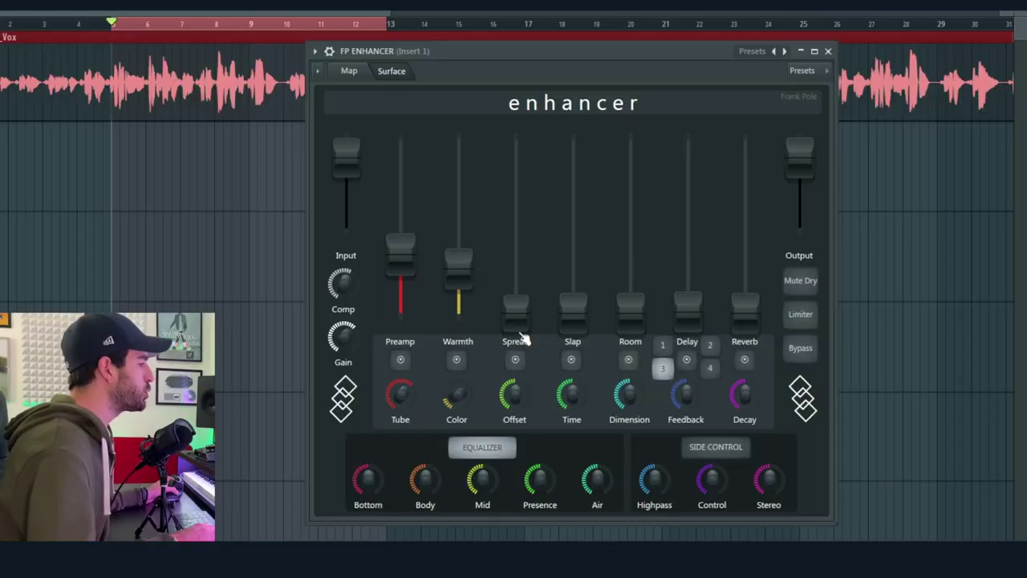
# Step: Raise the Spread level moderately with its Offset reduced, and compare the vocal against the bypassed signal during playback
pyautogui.moveTo(520, 337); pyautogui.dragTo(520, 292)
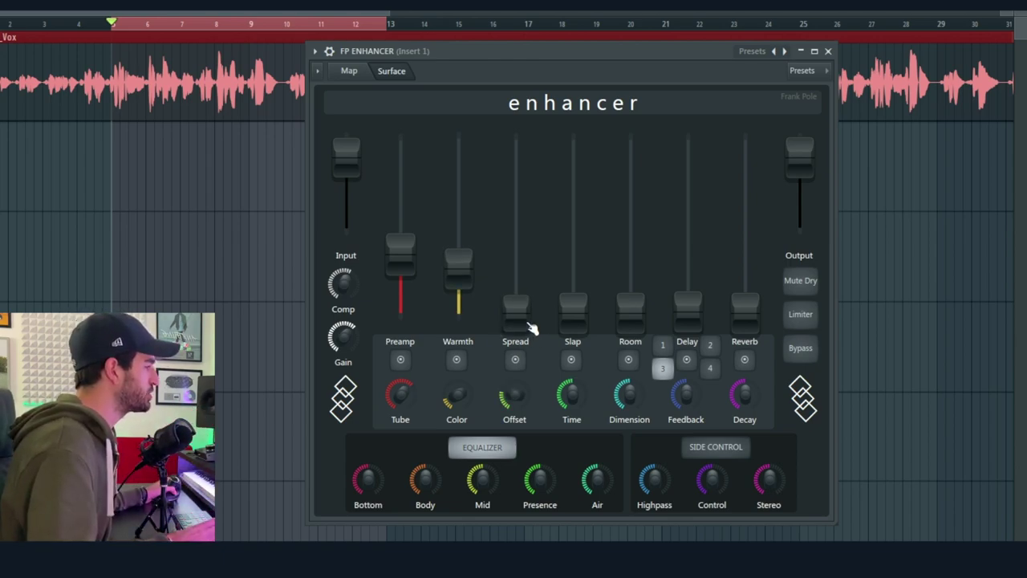
pyautogui.moveTo(526, 332); pyautogui.dragTo(515, 274)
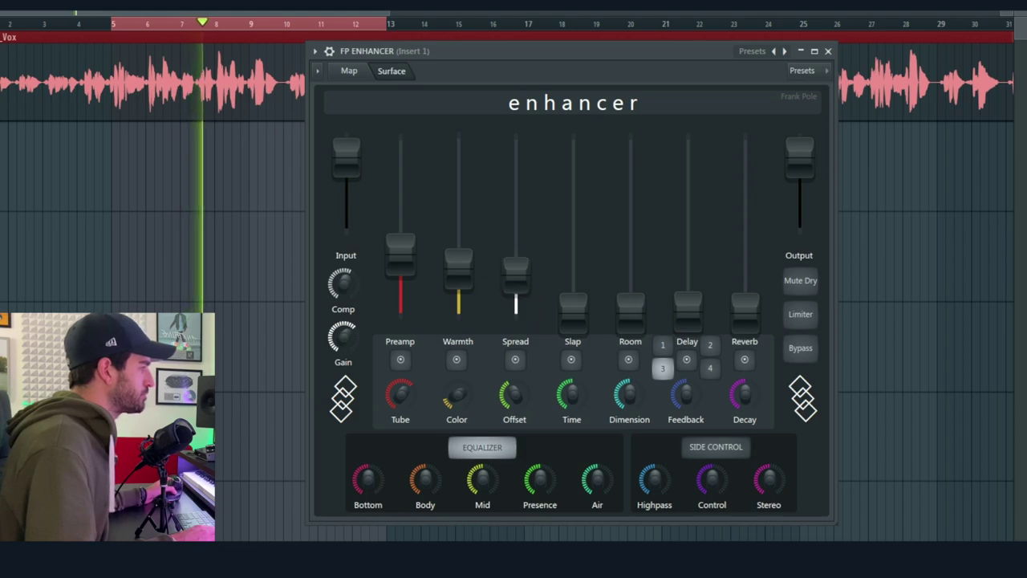
pyautogui.click(800, 350)
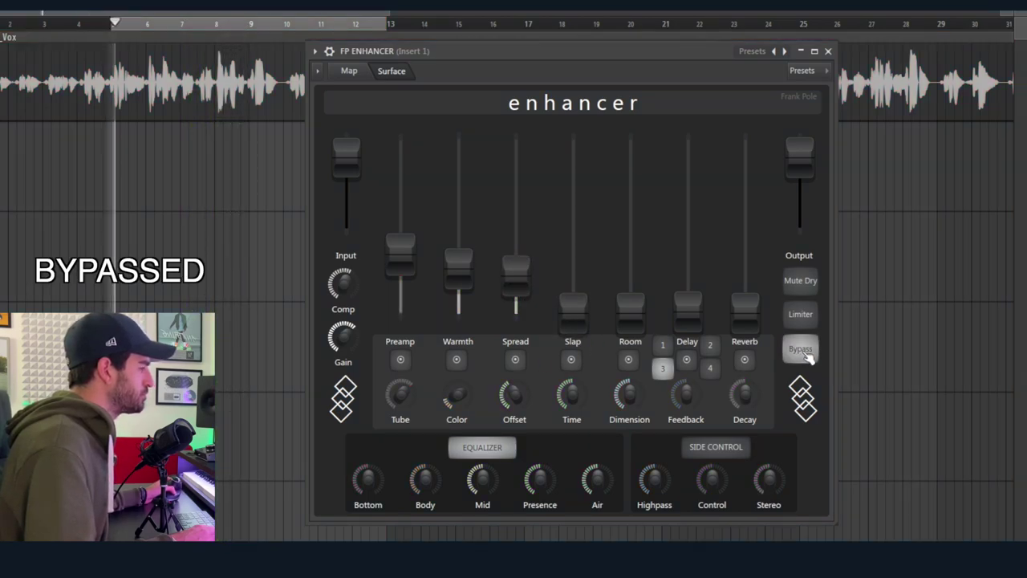
pyautogui.click(806, 355)
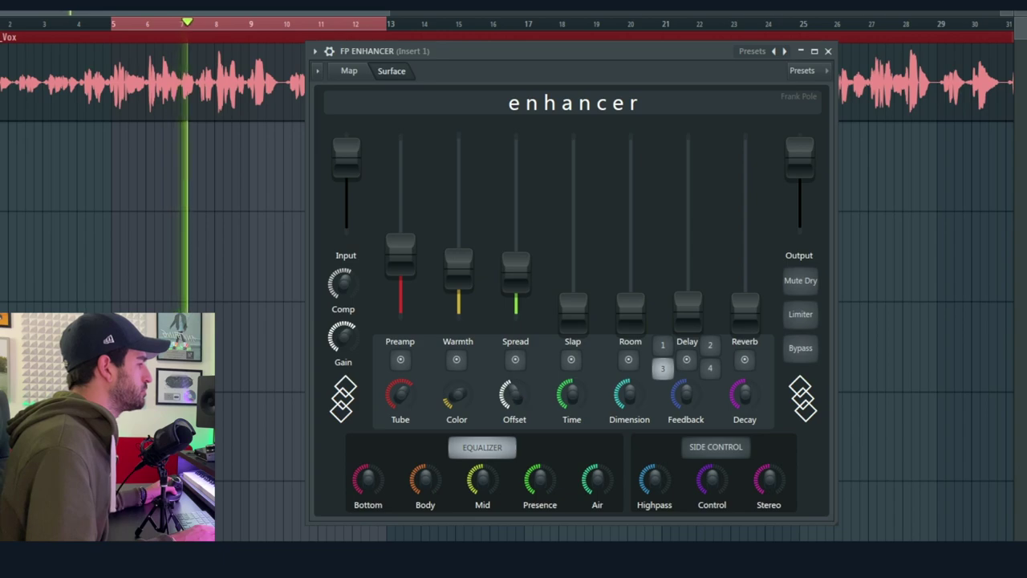
# Step: Check the Spread setting against the bypassed vocal and stop playback
pyautogui.click(800, 349)
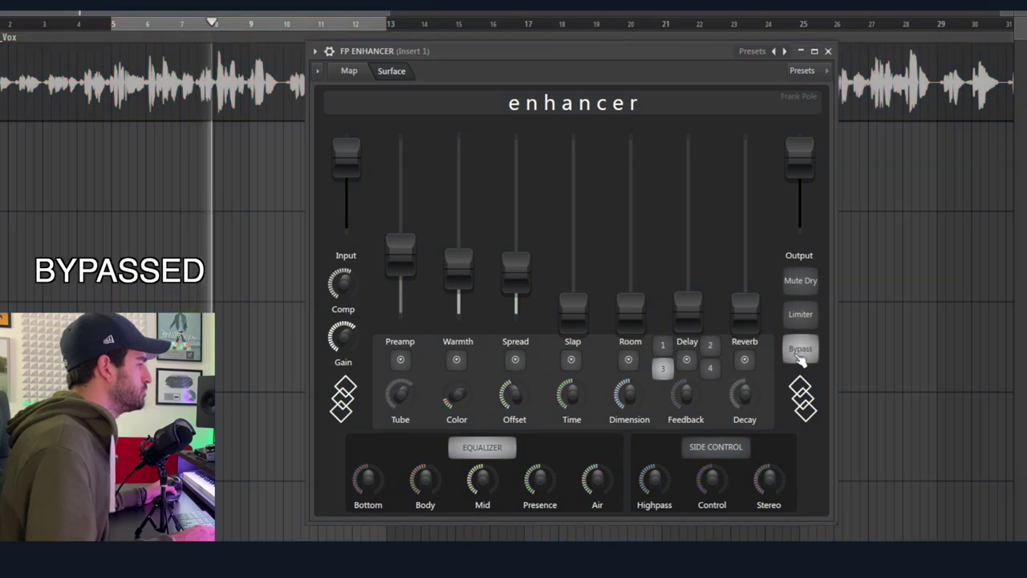
pyautogui.press('space')
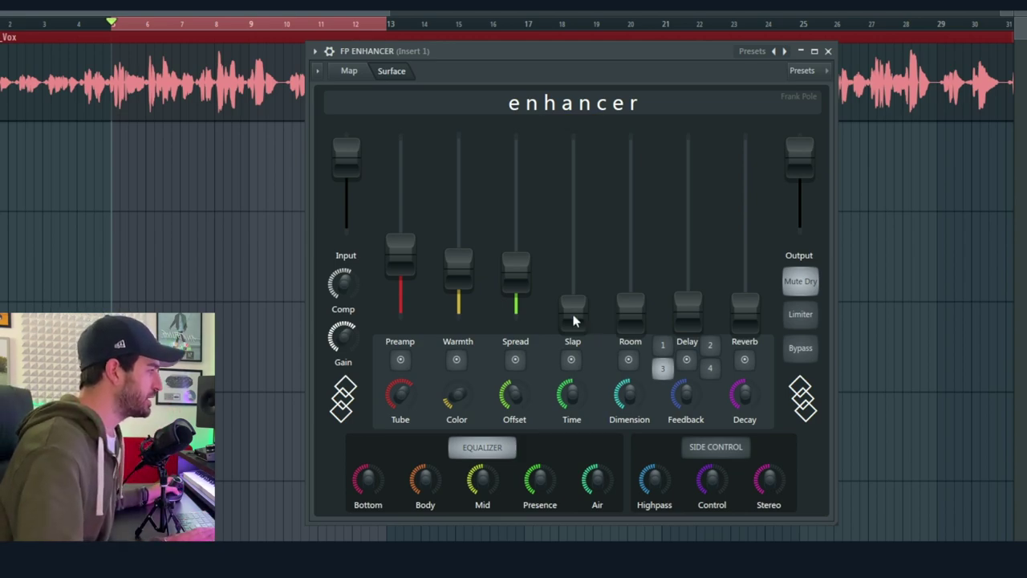
# Step: Audition Slap at full level with a short Time, and settle on a moderate Slap level with Time back at its midpoint
pyautogui.moveTo(587, 319); pyautogui.dragTo(586, 151)
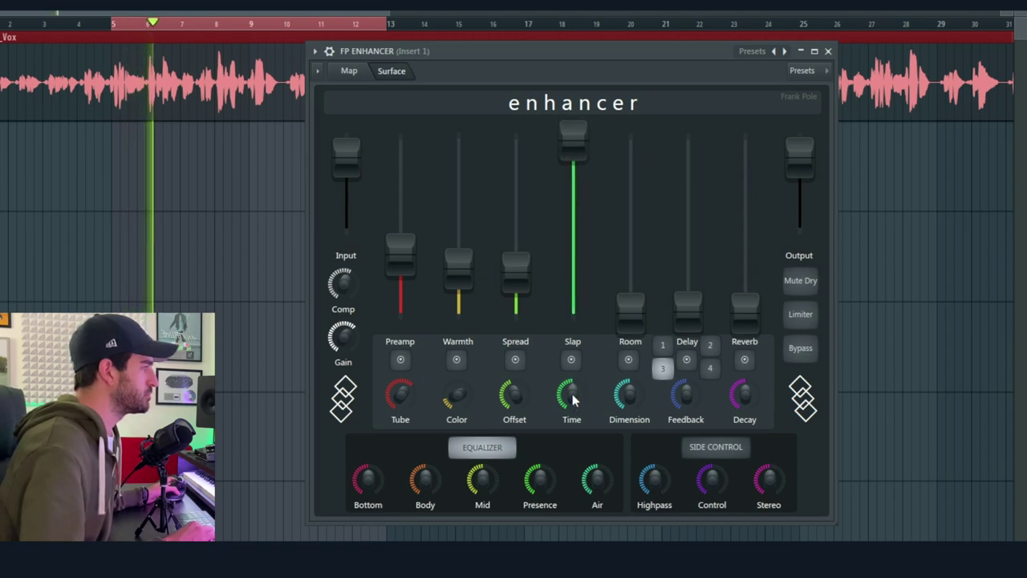
pyautogui.press('space')
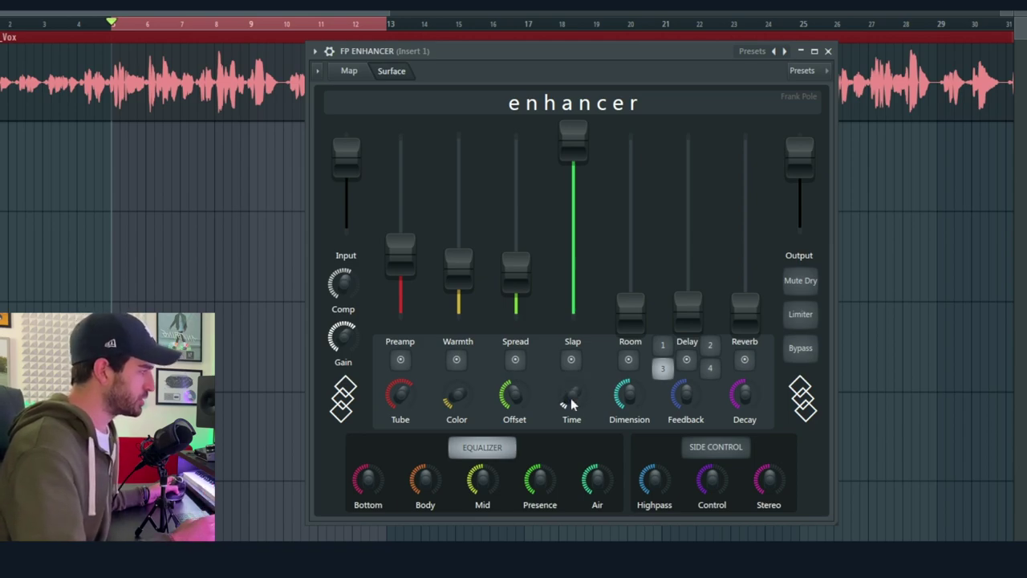
pyautogui.press('space')
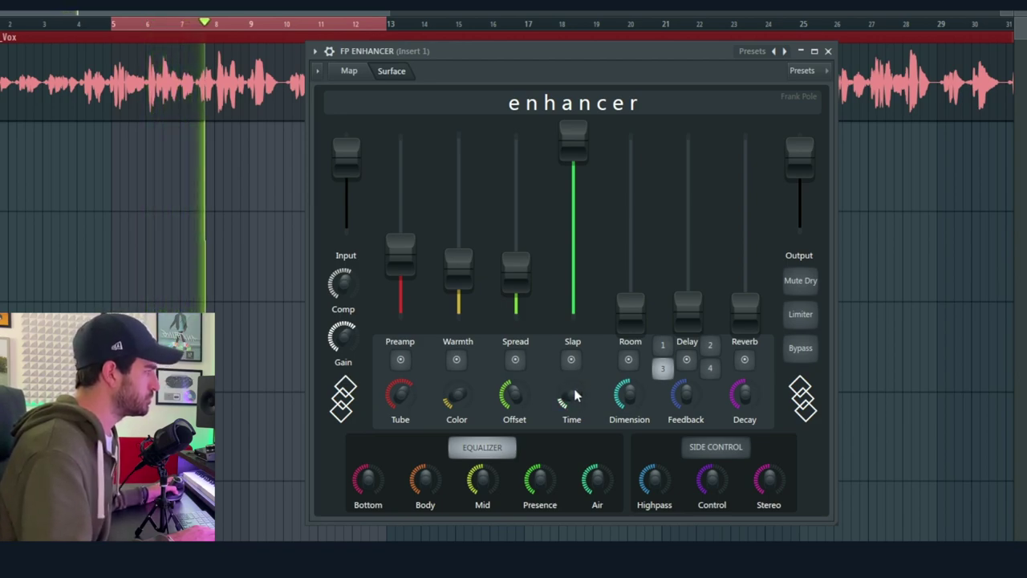
pyautogui.press('space')
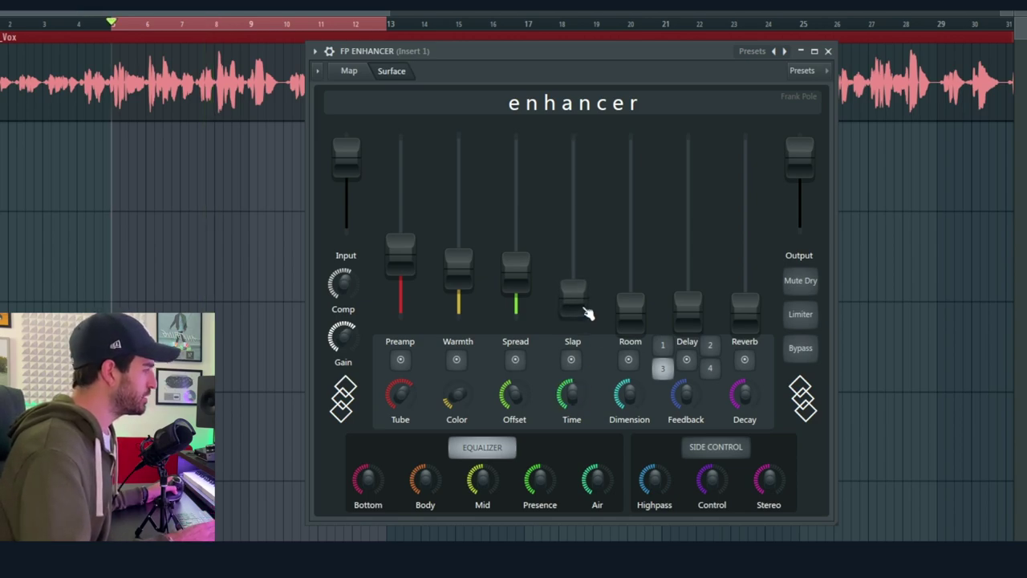
pyautogui.press('space')
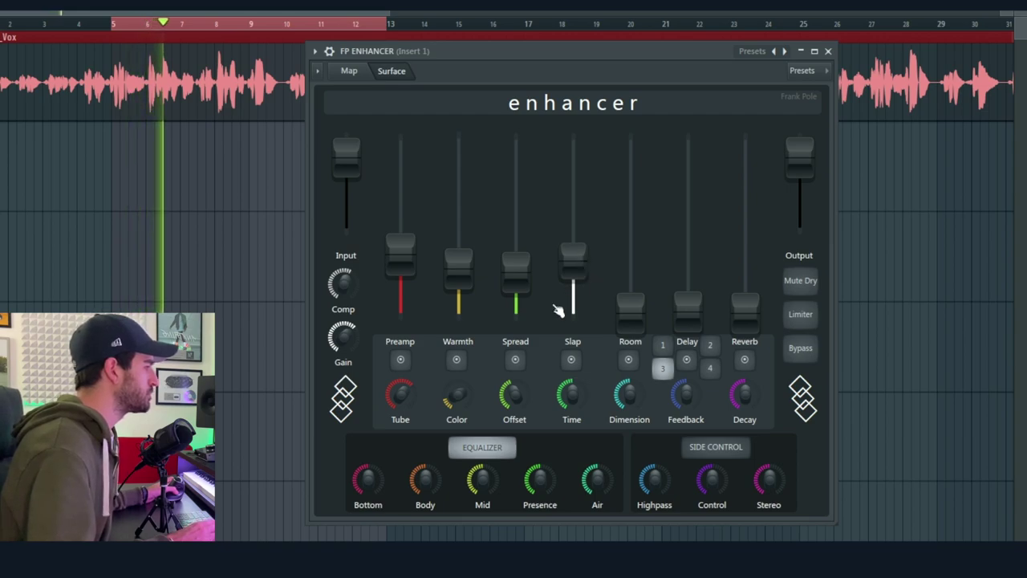
pyautogui.press('space')
# Step: Raise the Room level high and audition it alone at maximum Dimension, with the dry signal and the Preamp, Warmth, Spread and Slap muted
pyautogui.moveTo(631, 303); pyautogui.dragTo(645, 223)
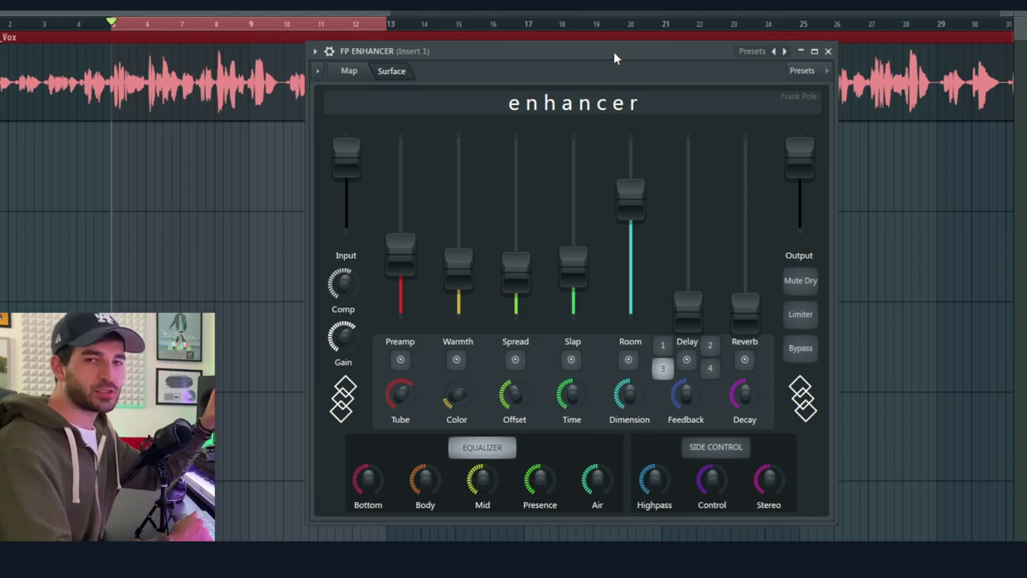
pyautogui.moveTo(615, 58); pyautogui.dragTo(594, 75)
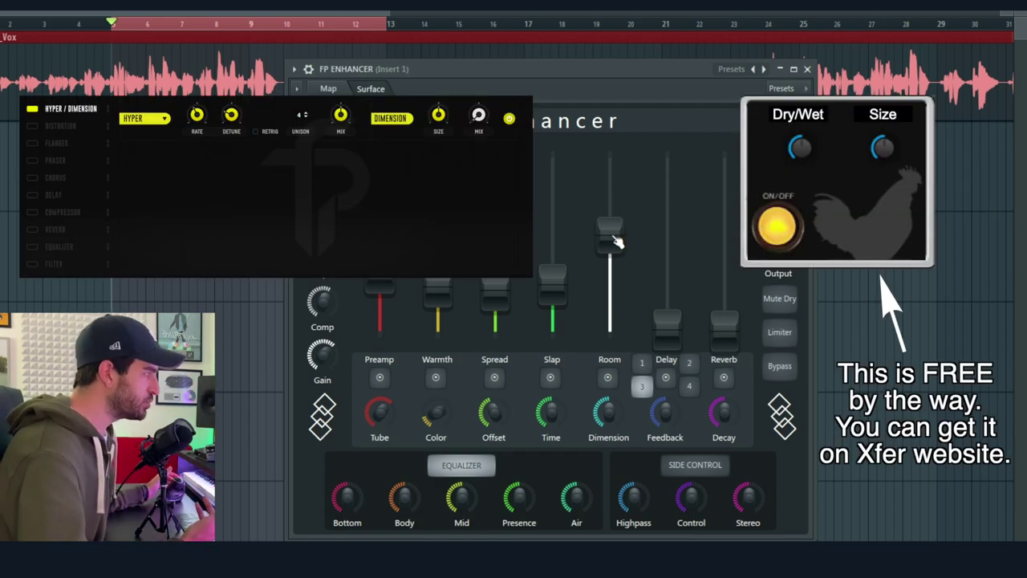
pyautogui.moveTo(610, 277); pyautogui.dragTo(610, 178)
pyautogui.press('space')
pyautogui.click(549, 379)
pyautogui.click(779, 298)
pyautogui.press('space')
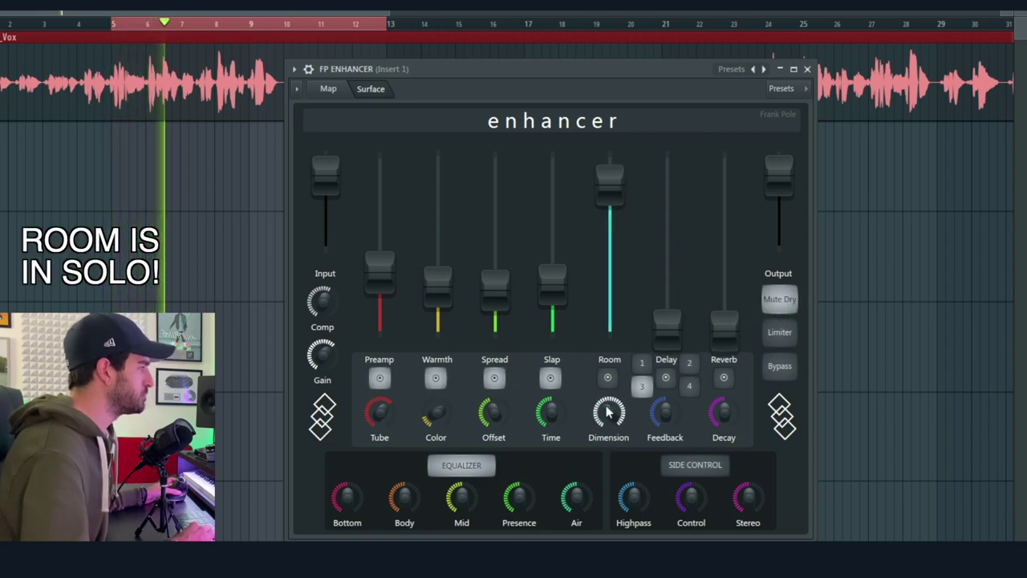
pyautogui.press('space')
# Step: Set the Room to a low level in the full vocal mix and compare it against the bypassed signal during playback
pyautogui.moveTo(609, 178); pyautogui.dragTo(613, 302)
pyautogui.press('space')
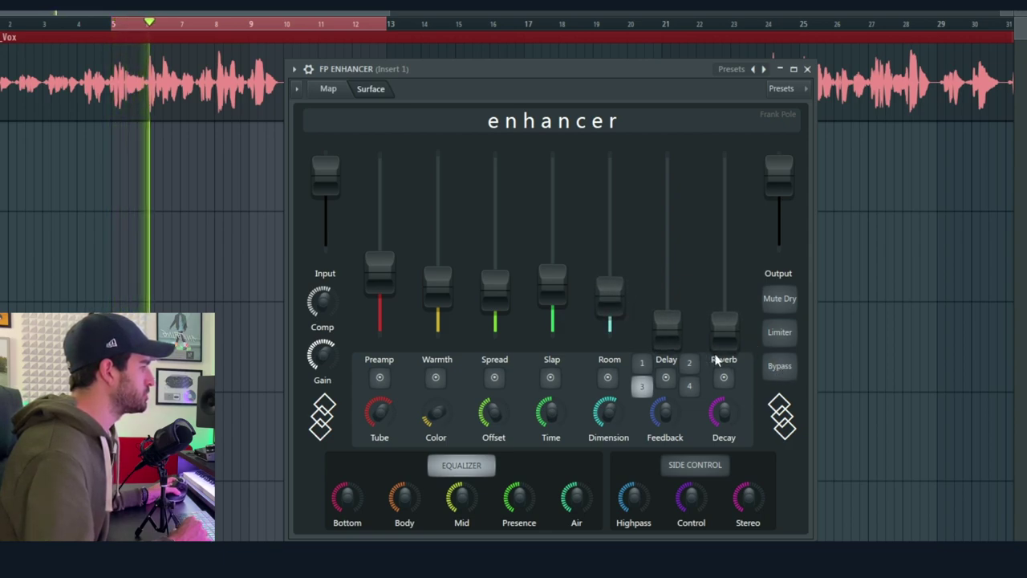
pyautogui.click(780, 367)
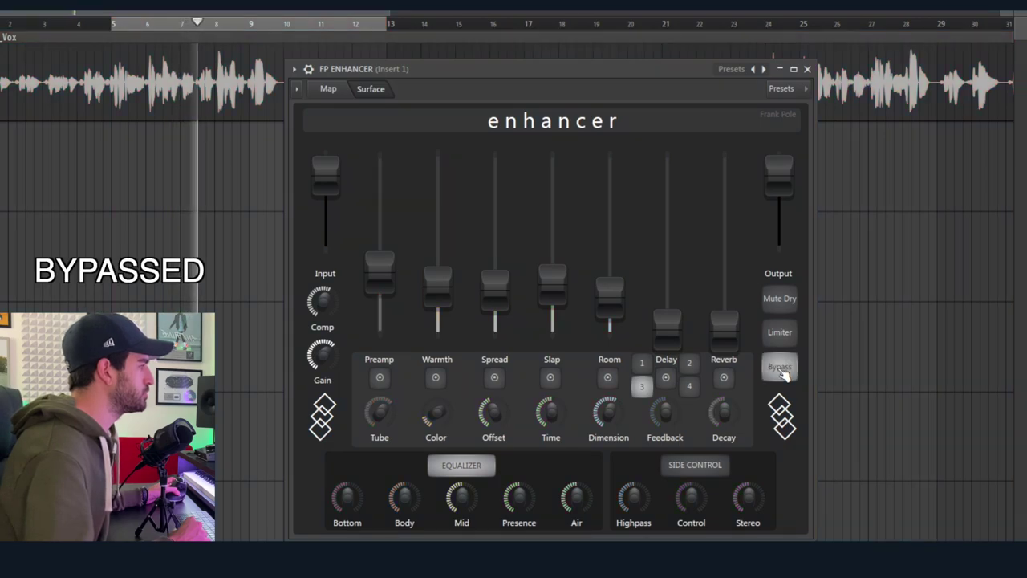
pyautogui.click(780, 368)
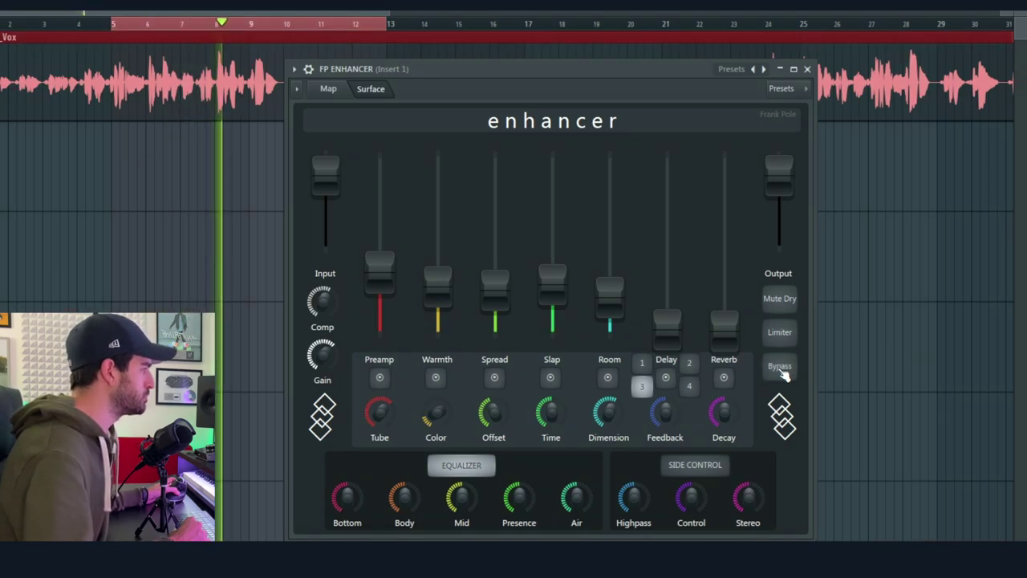
pyautogui.press('space')
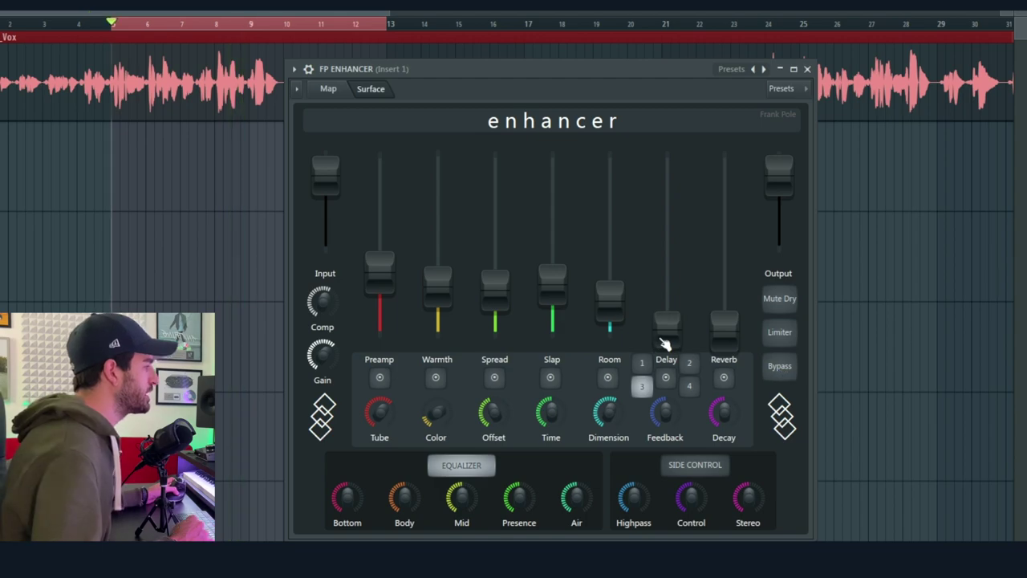
# Step: Raise the Delay level well up and try its numbered options 4, 2, 3 and 1
pyautogui.moveTo(667, 281); pyautogui.dragTo(667, 321)
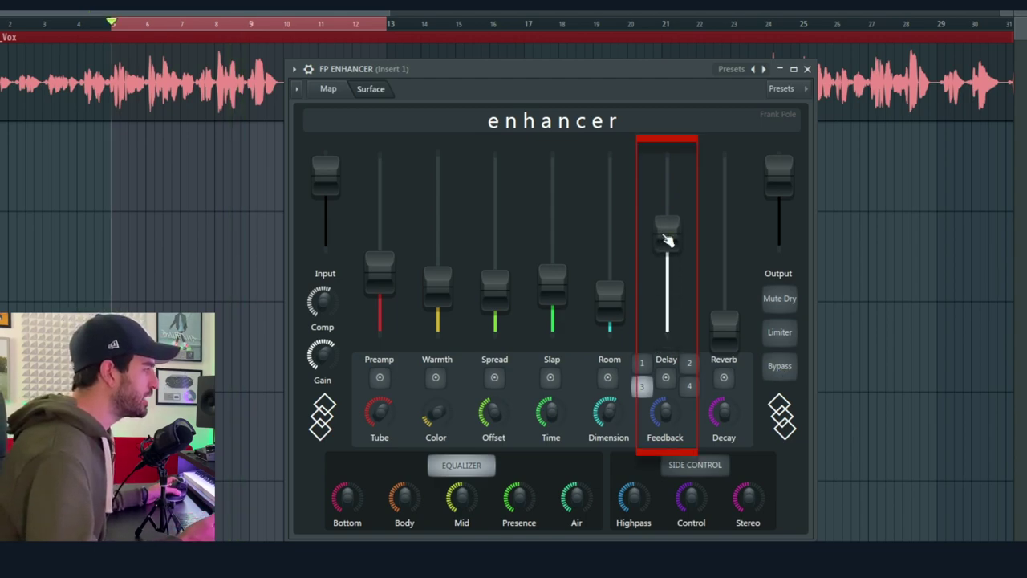
pyautogui.moveTo(667, 239); pyautogui.dragTo(667, 258)
pyautogui.click(692, 388)
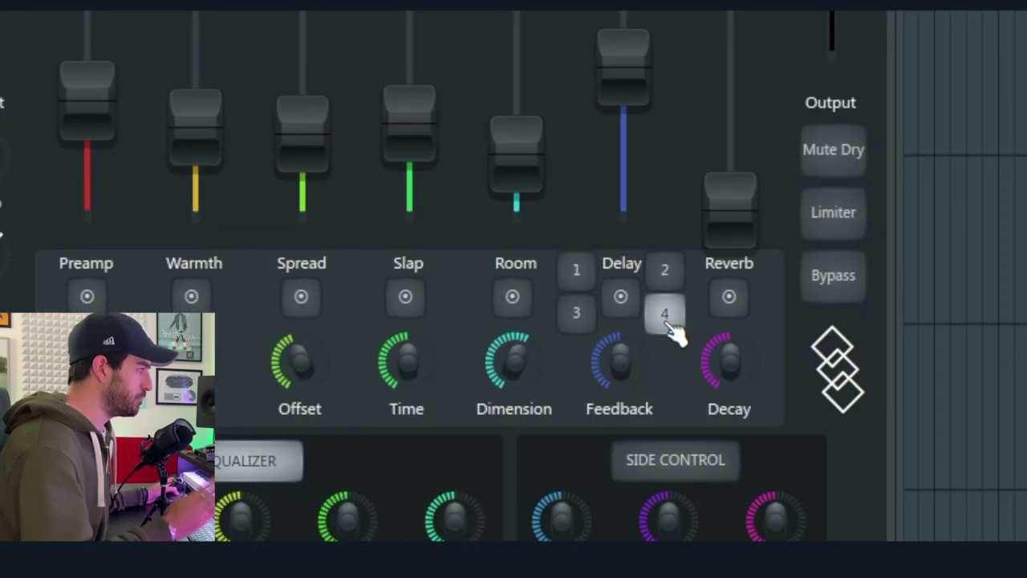
pyautogui.click(667, 280)
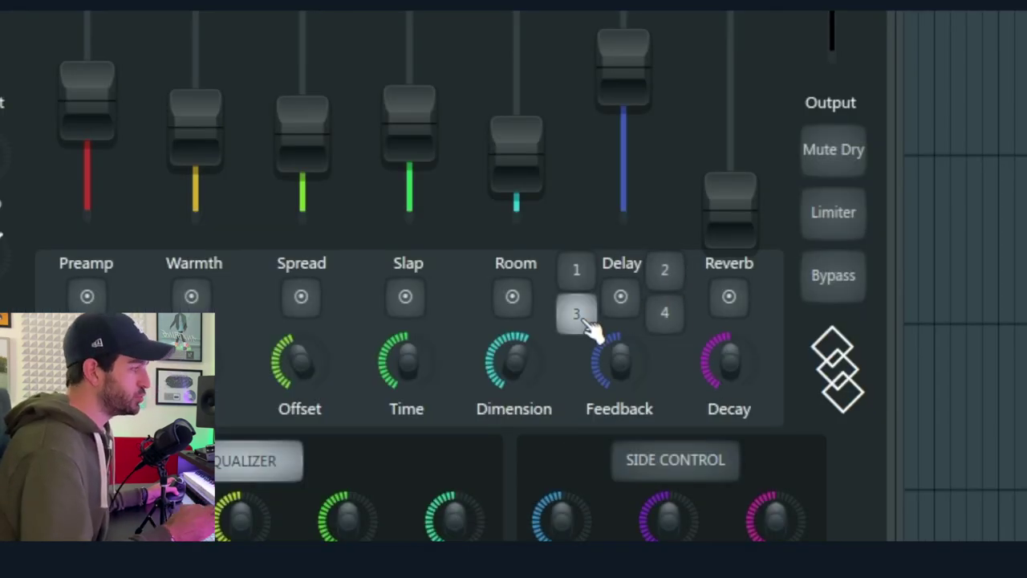
pyautogui.click(577, 273)
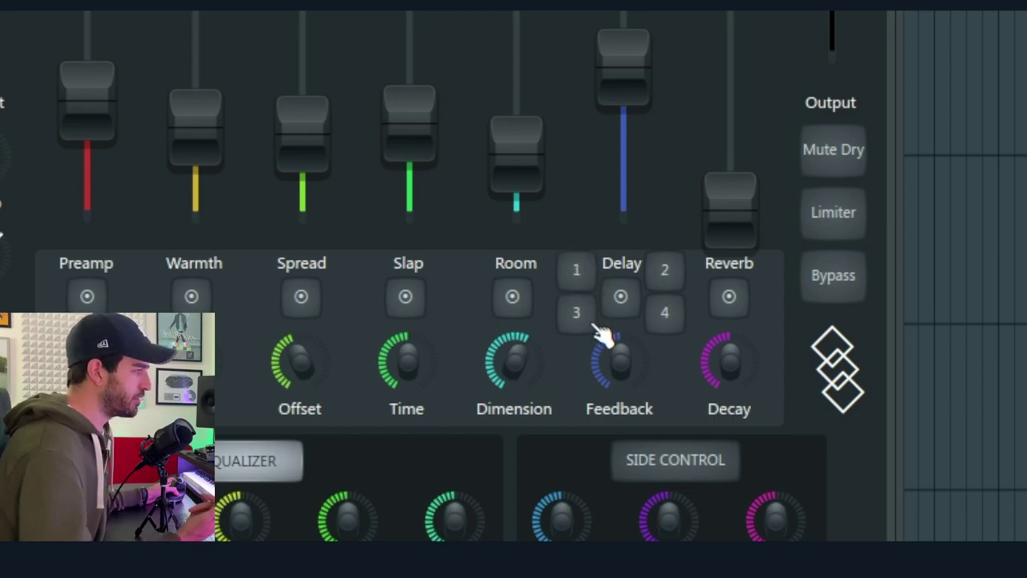
# Step: Settle on a moderate Delay level with option 3 and reduced Feedback, and compare the vocal against the bypassed signal
pyautogui.moveTo(657, 53); pyautogui.dragTo(656, 97)
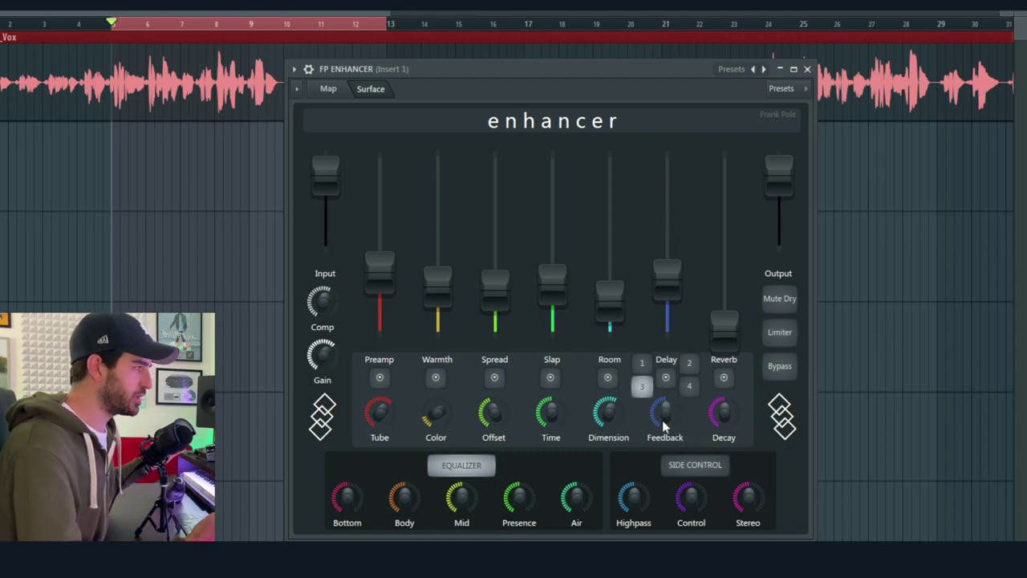
pyautogui.moveTo(666, 273)
pyautogui.mouseDown()
pyautogui.moveTo(666, 154)
pyautogui.moveTo(666, 251)
pyautogui.moveTo(679, 259)
pyautogui.mouseUp()
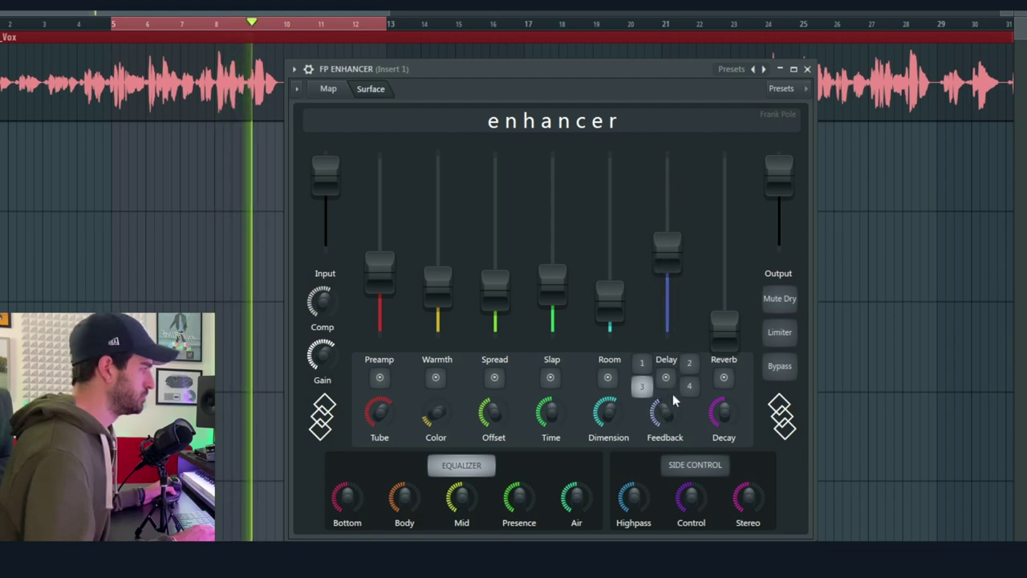
pyautogui.moveTo(667, 266); pyautogui.dragTo(666, 277)
pyautogui.press('space')
pyautogui.press('space')
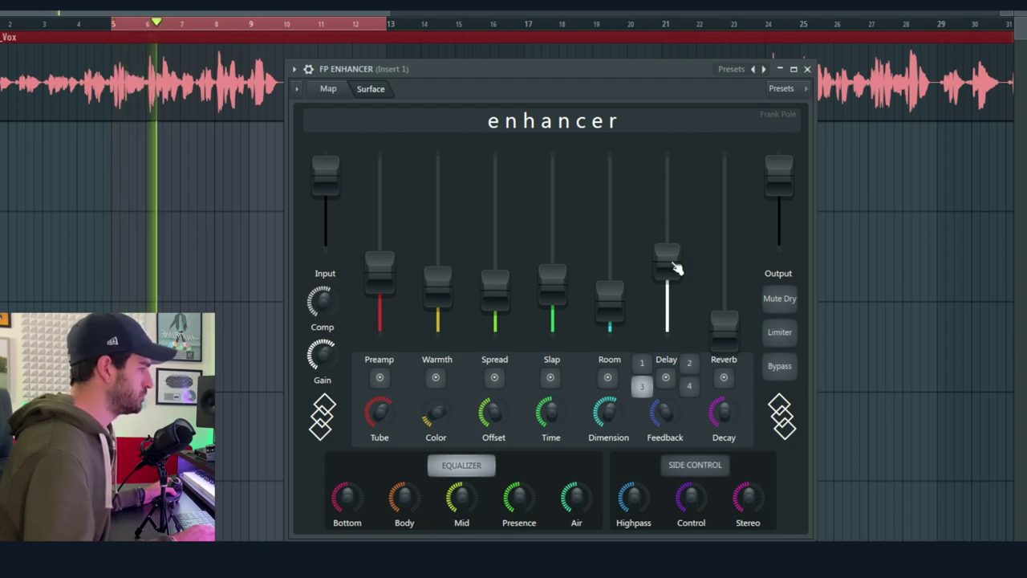
pyautogui.click(780, 366)
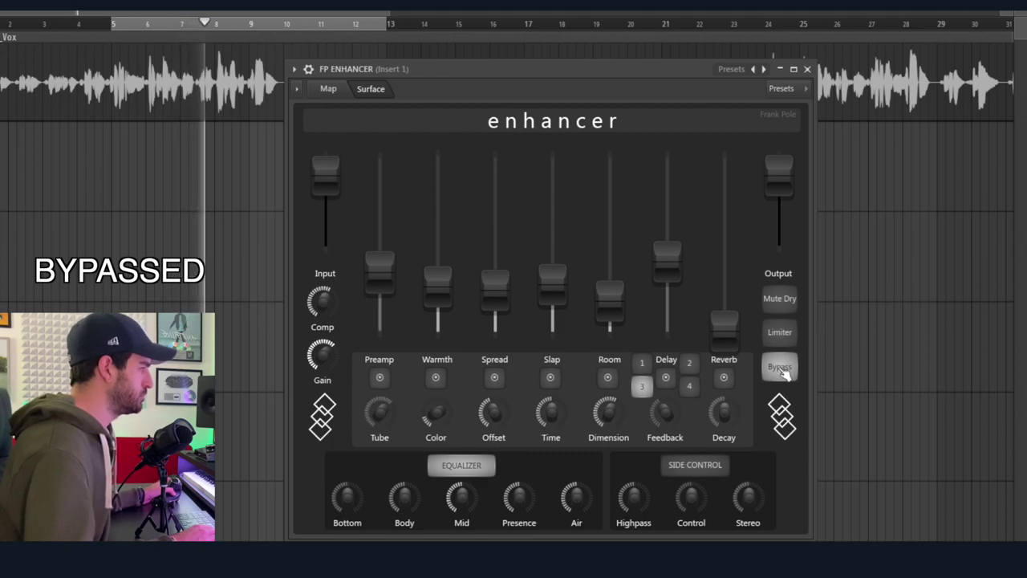
pyautogui.click(782, 369)
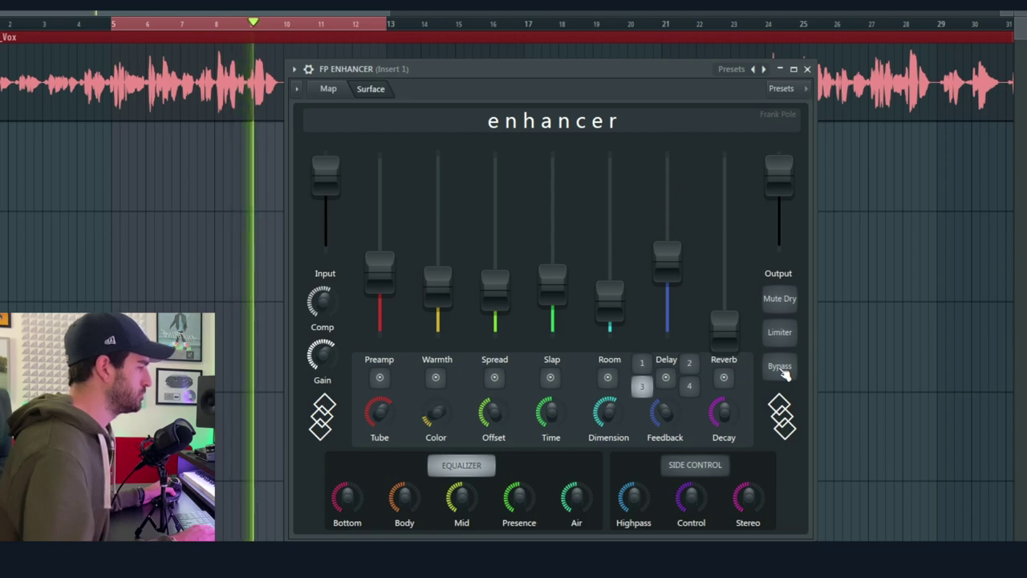
pyautogui.press('space')
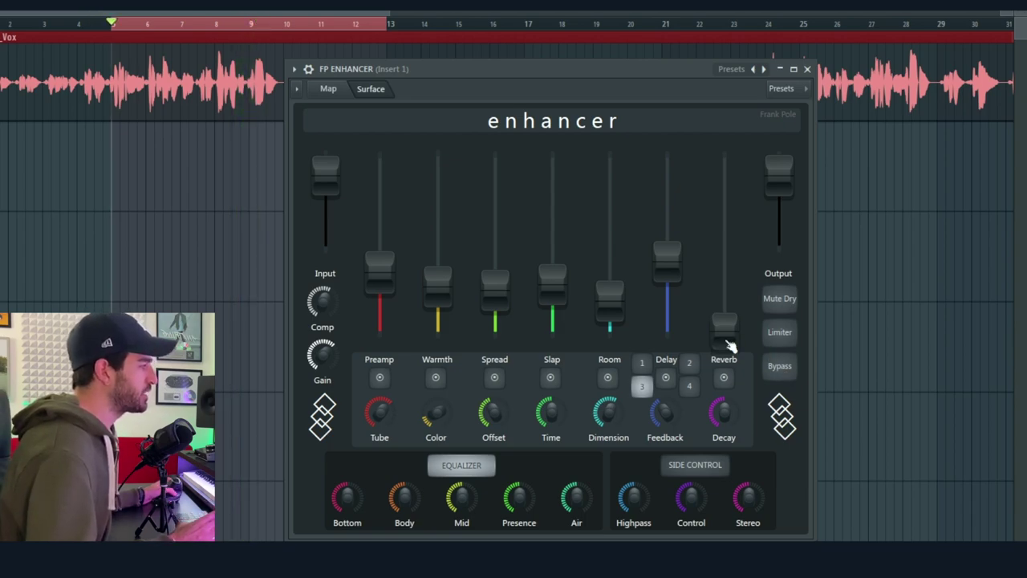
# Step: Raise the Reverb level high and audition its Decay at the maximum and at a short setting
pyautogui.moveTo(724, 339); pyautogui.dragTo(724, 199)
pyautogui.press('space')
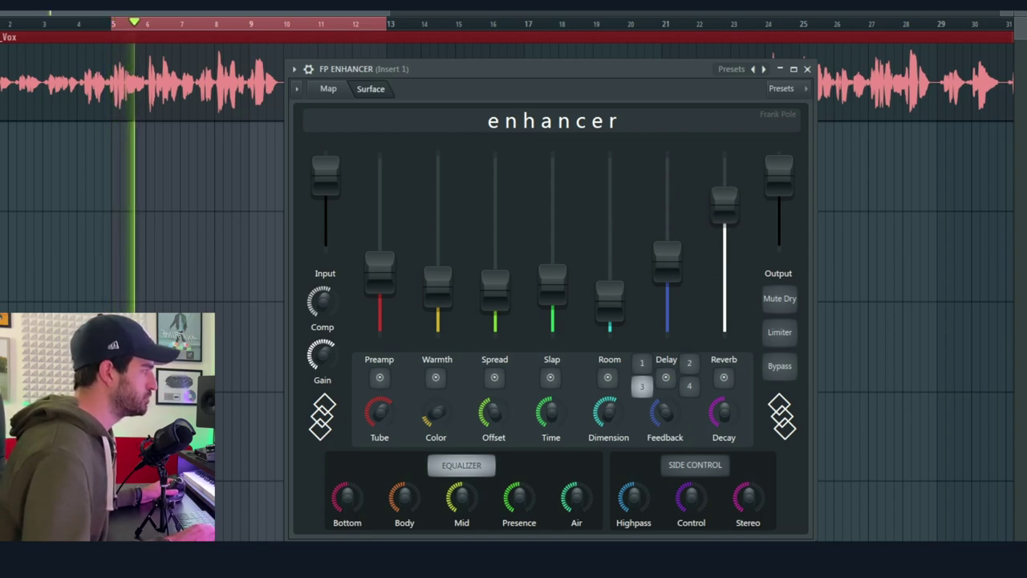
pyautogui.press('space')
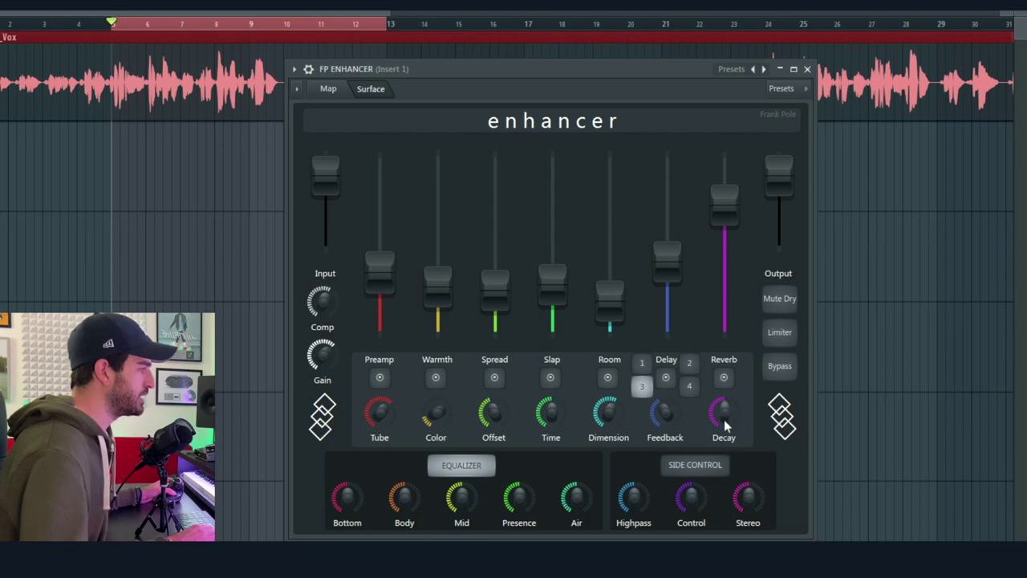
pyautogui.moveTo(724, 411); pyautogui.dragTo(724, 401)
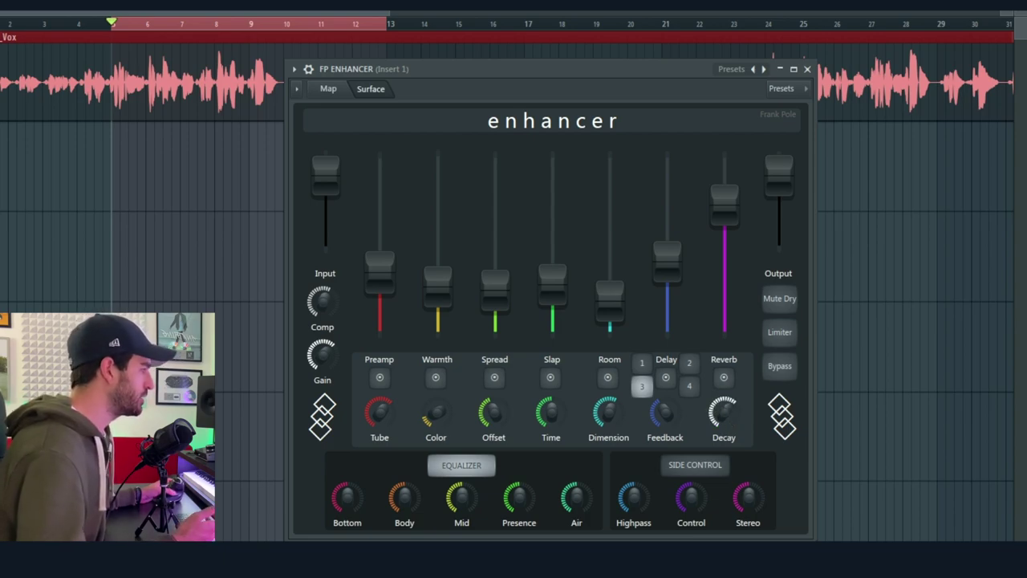
pyautogui.press('space')
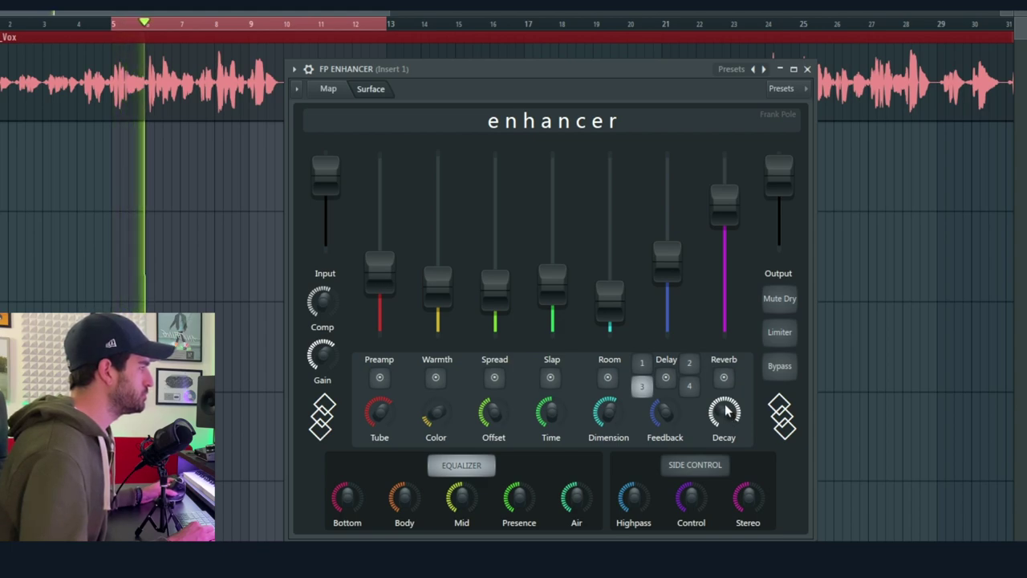
pyautogui.moveTo(726, 411); pyautogui.dragTo(726, 450)
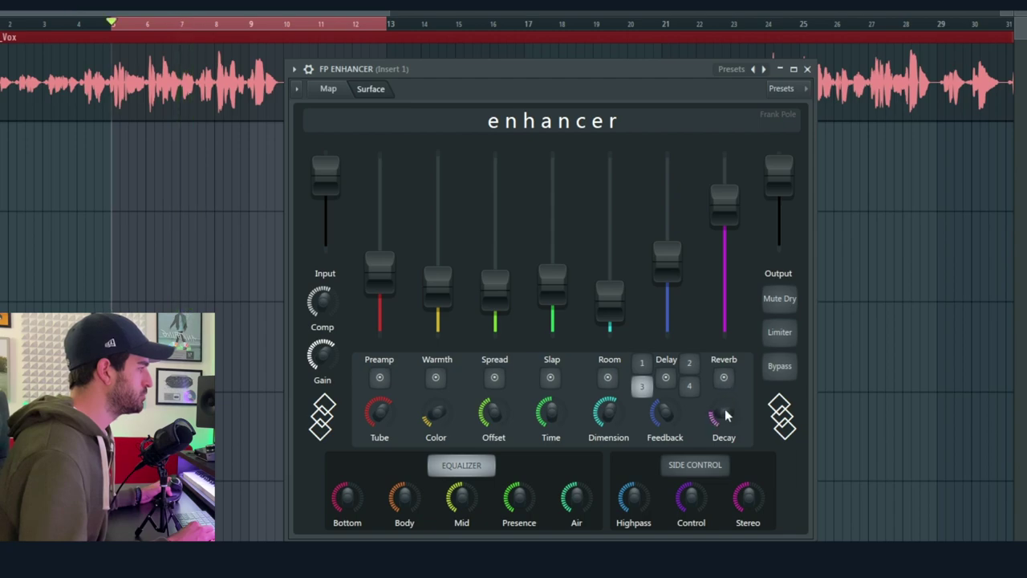
# Step: Set the Reverb to a low level with a fairly long Decay, and compare the vocal against the bypassed signal during playback
pyautogui.moveTo(724, 194); pyautogui.dragTo(726, 301)
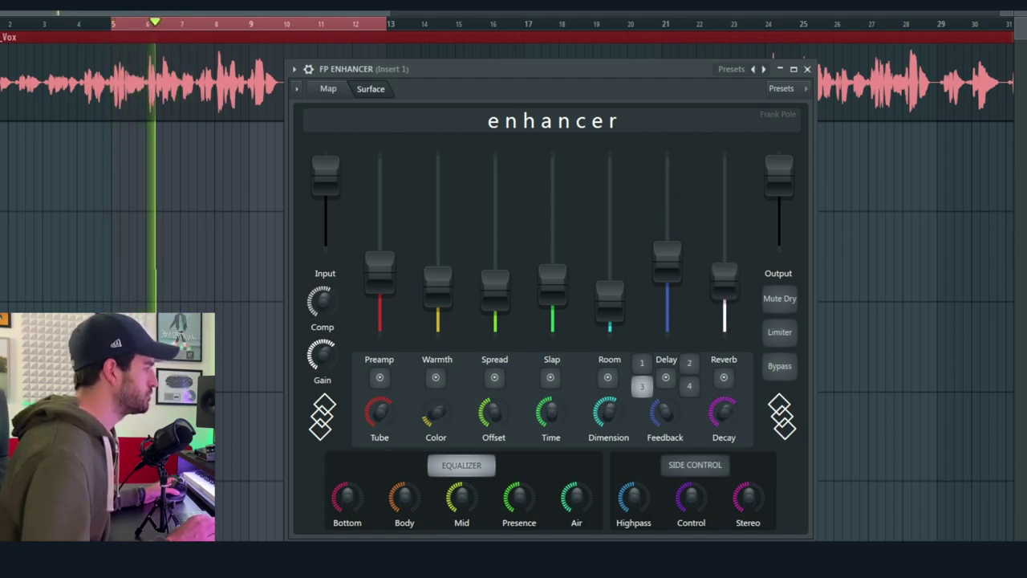
pyautogui.moveTo(724, 309); pyautogui.dragTo(724, 315)
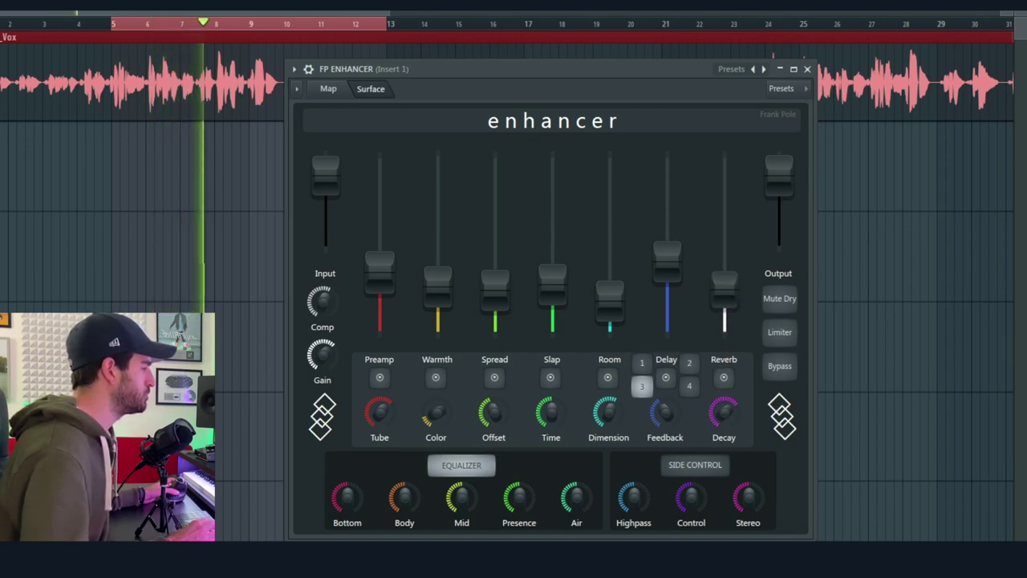
pyautogui.click(779, 366)
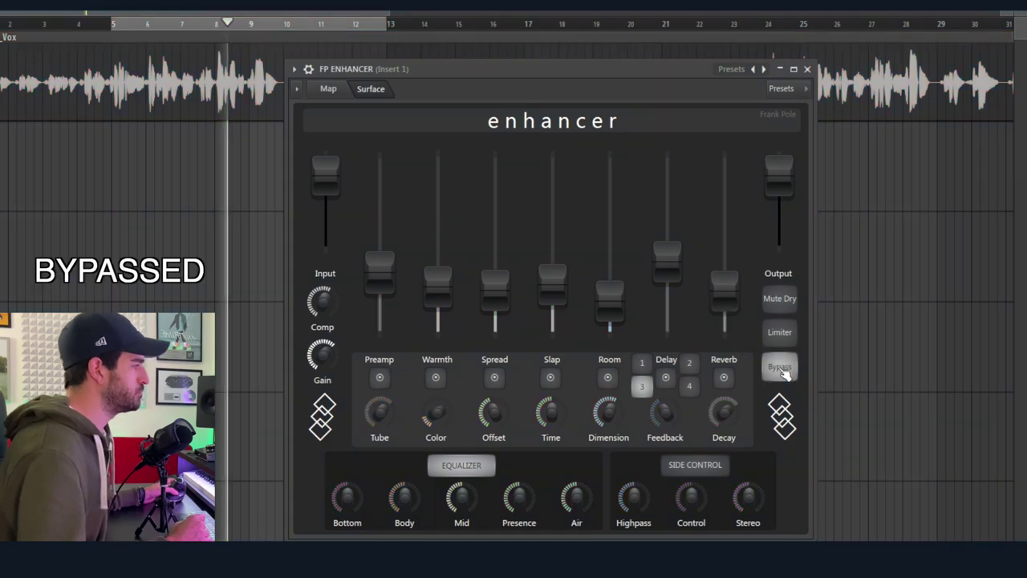
pyautogui.press('space')
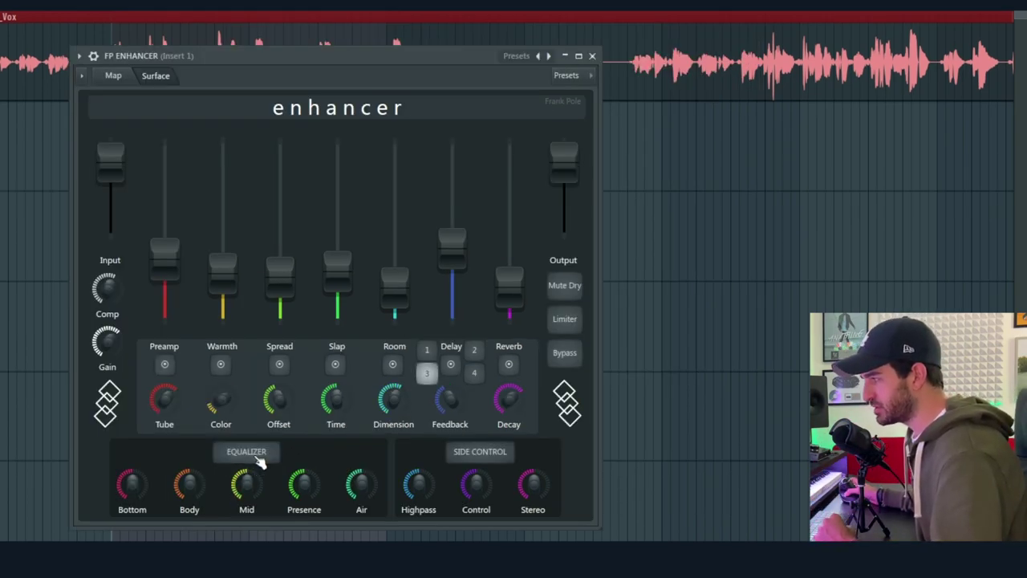
# Step: Enable the Equalizer and turn its Bottom band down low
pyautogui.click(255, 454)
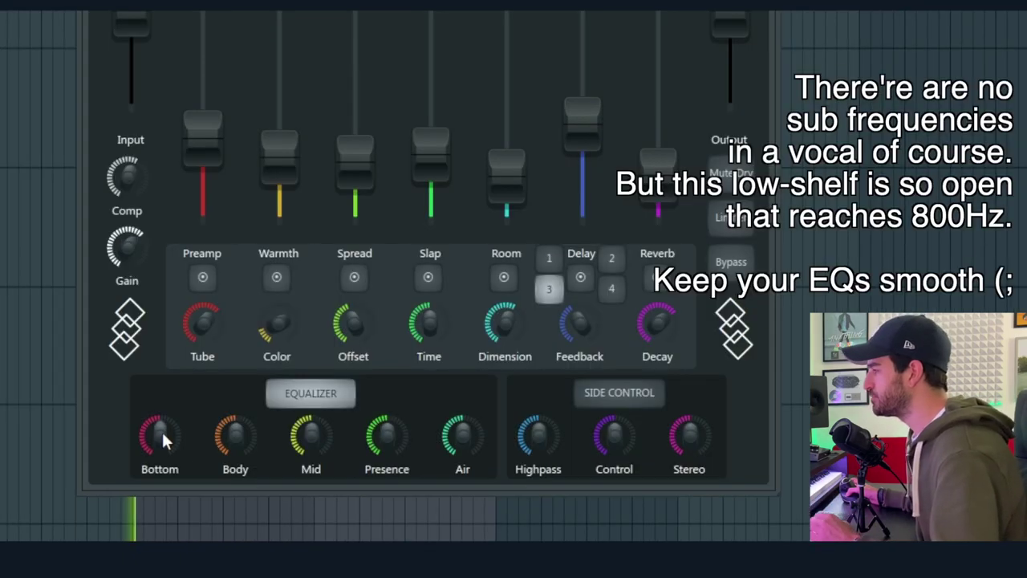
pyautogui.moveTo(132, 483); pyautogui.dragTo(232, 442)
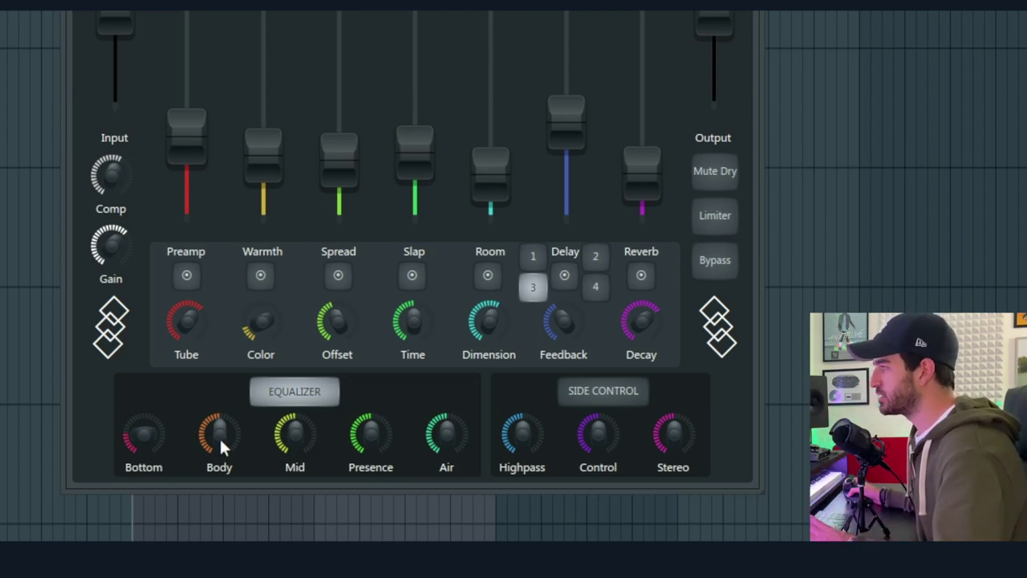
# Step: Audition the Equalizer's Body band while the vocal plays, and reset it to its default
pyautogui.press('space')
pyautogui.moveTo(215, 432); pyautogui.dragTo(218, 431)
pyautogui.rightClick(219, 431)
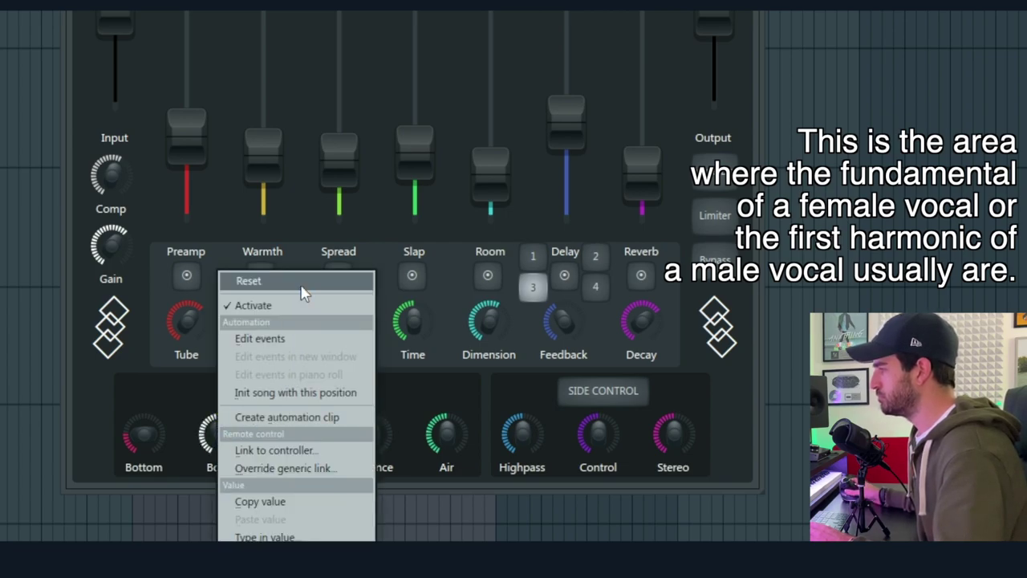
pyautogui.click(297, 281)
# Step: Try the Mid band at its minimum, settle on a slightly reduced level, and compare the vocal with the Equalizer switched off and on
pyautogui.moveTo(317, 454)
pyautogui.mouseDown()
pyautogui.moveTo(317, 443)
pyautogui.moveTo(317, 465)
pyautogui.mouseUp()
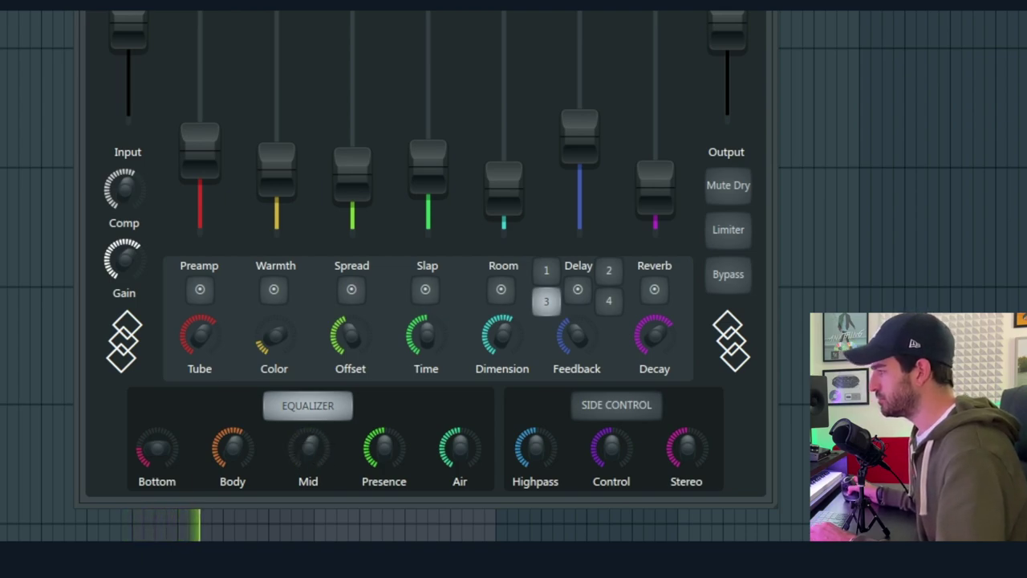
pyautogui.rightClick(311, 455)
pyautogui.click(378, 278)
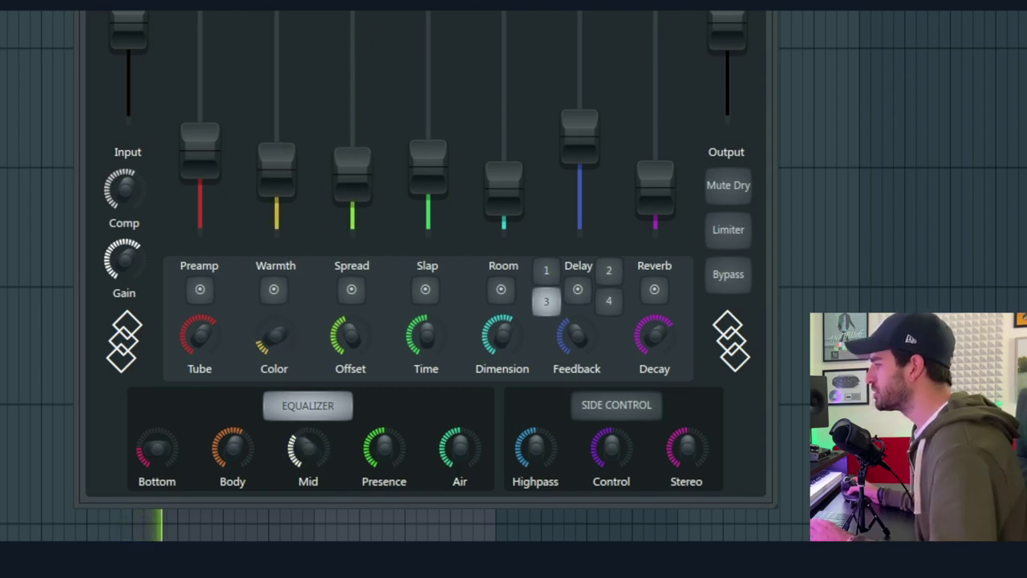
pyautogui.click(311, 414)
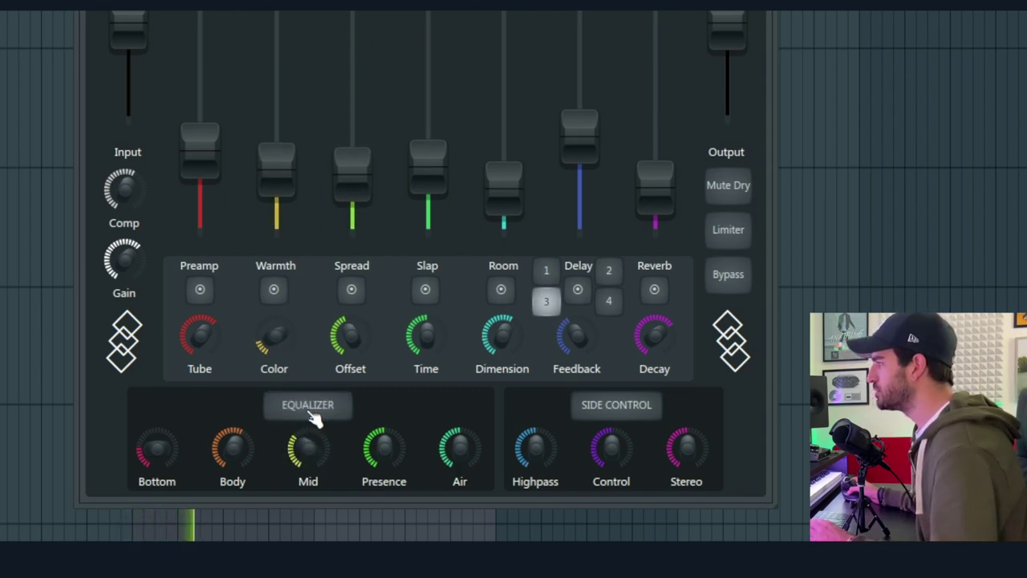
pyautogui.click(313, 416)
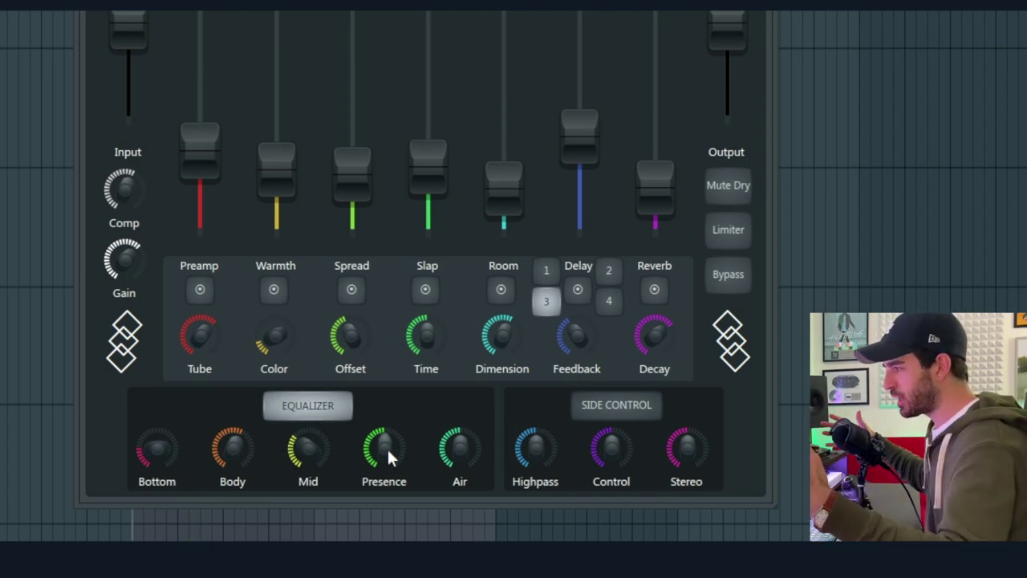
# Step: Audition the Presence band at its maximum against the disabled Equalizer, and return the band to its centre
pyautogui.click(381, 455)
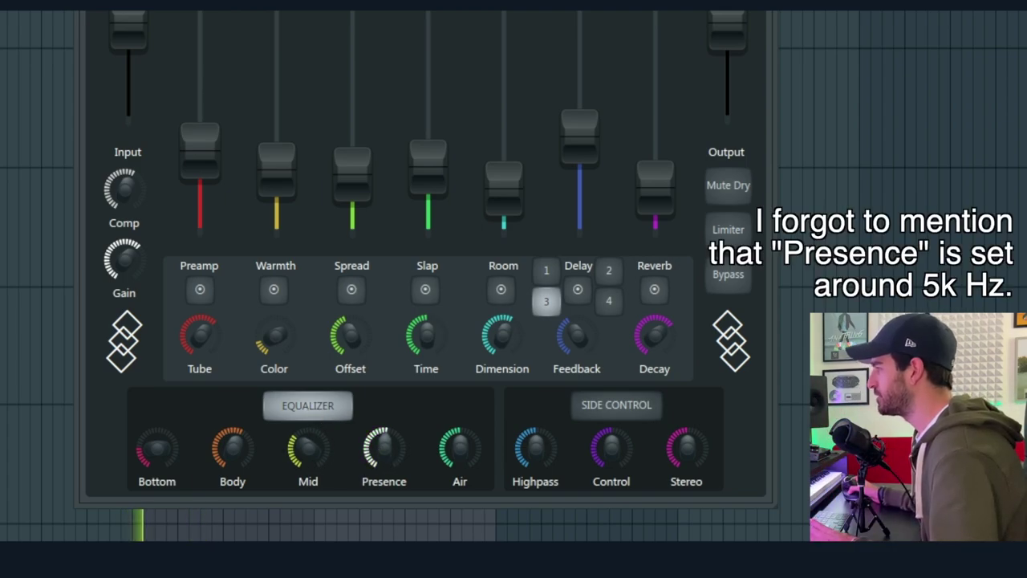
pyautogui.moveTo(380, 454); pyautogui.dragTo(339, 409)
pyautogui.click(343, 411)
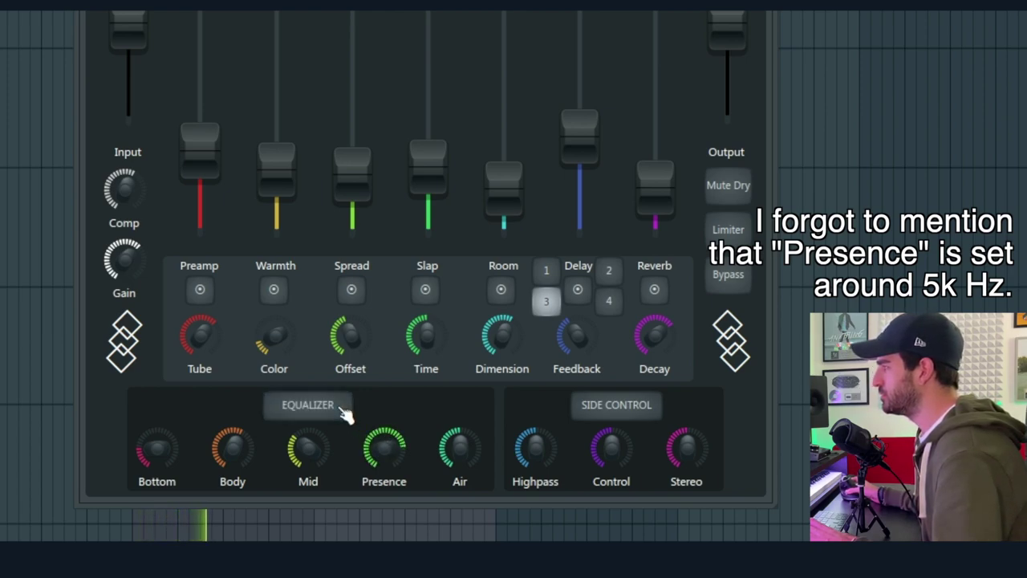
pyautogui.click(343, 411)
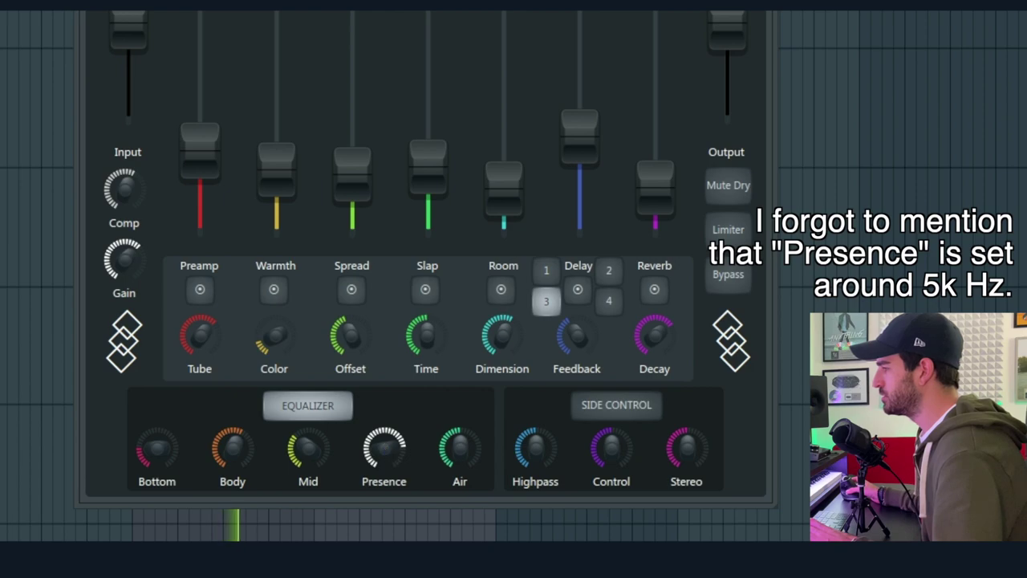
pyautogui.moveTo(383, 448); pyautogui.dragTo(387, 480)
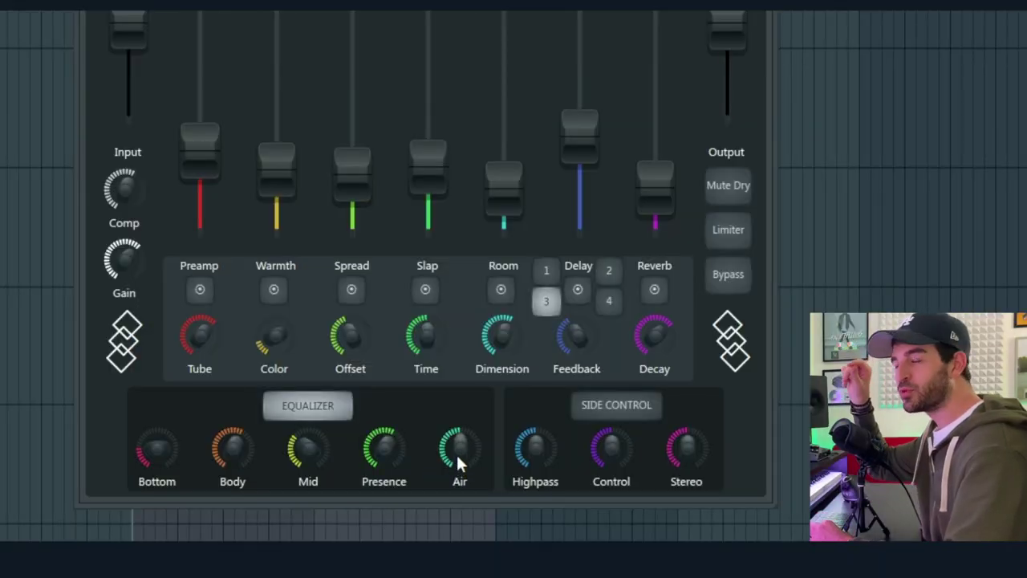
# Step: Raise the Air band to its maximum during playback and settle on a moderately high level
pyautogui.moveTo(458, 449); pyautogui.dragTo(457, 417)
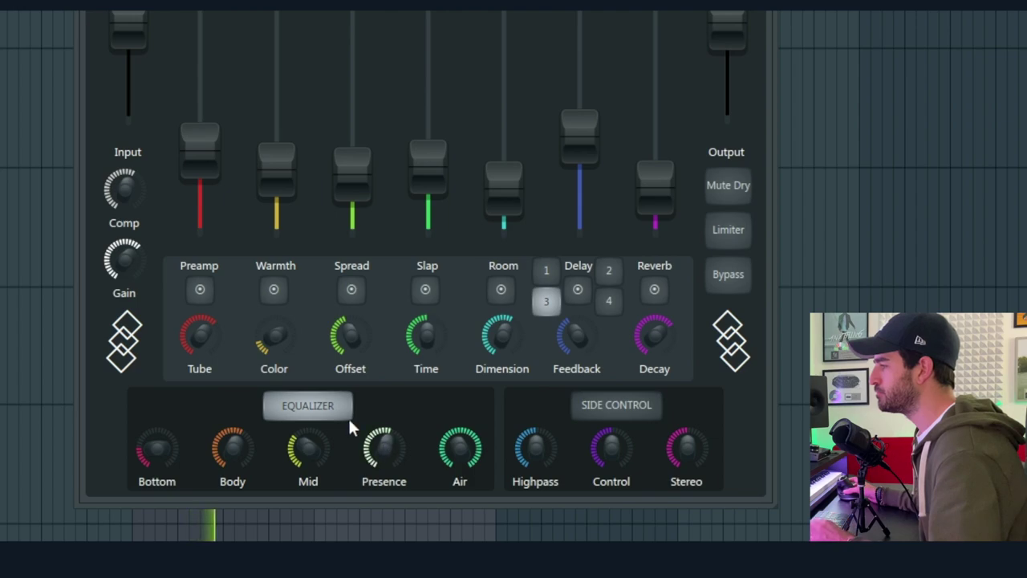
pyautogui.moveTo(448, 445); pyautogui.dragTo(454, 421)
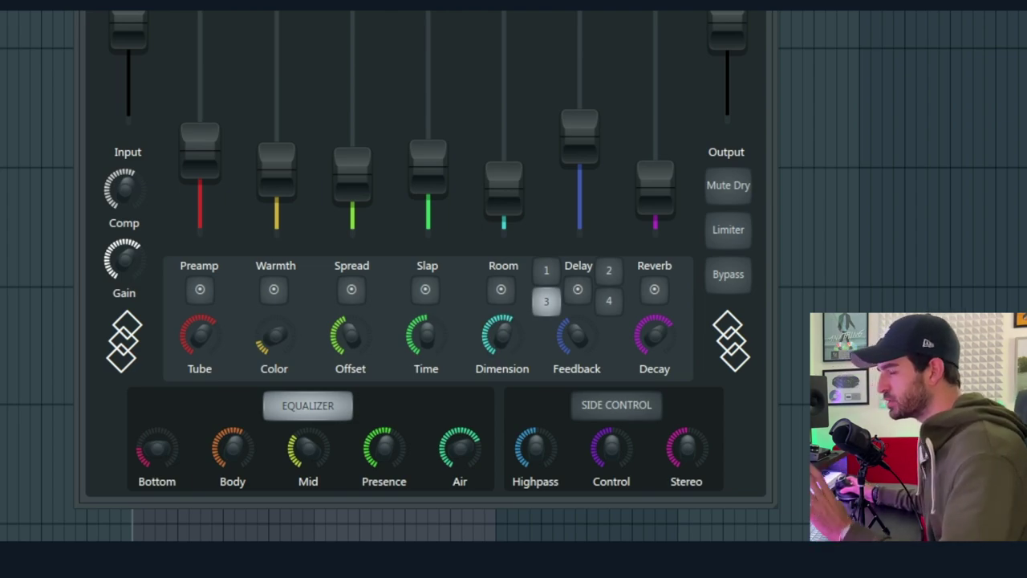
# Step: Enable Side Control, audition its Highpass at the maximum and at lower settings, and reset it to the centre
pyautogui.click(640, 417)
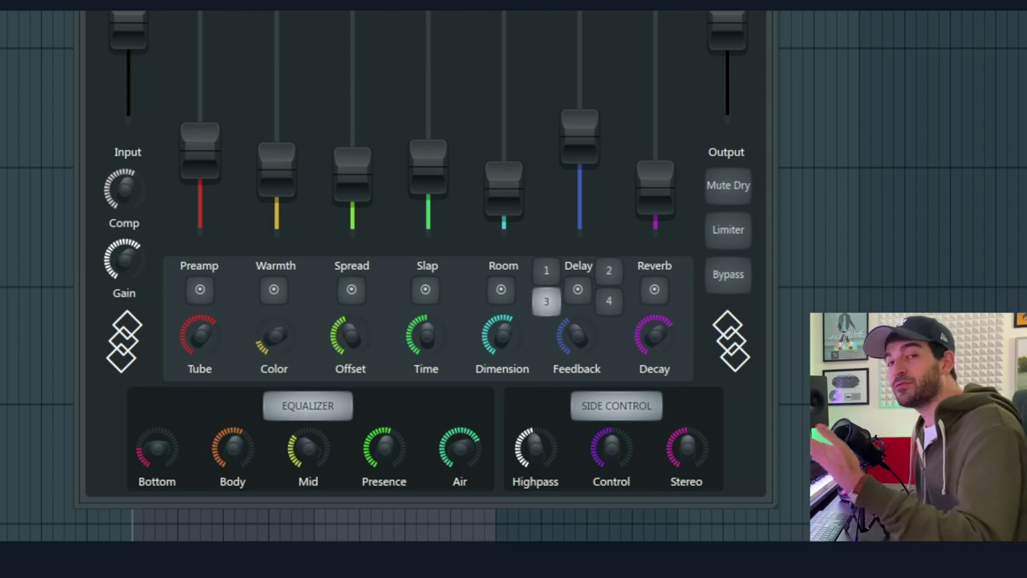
pyautogui.scroll(5, 536, 446)
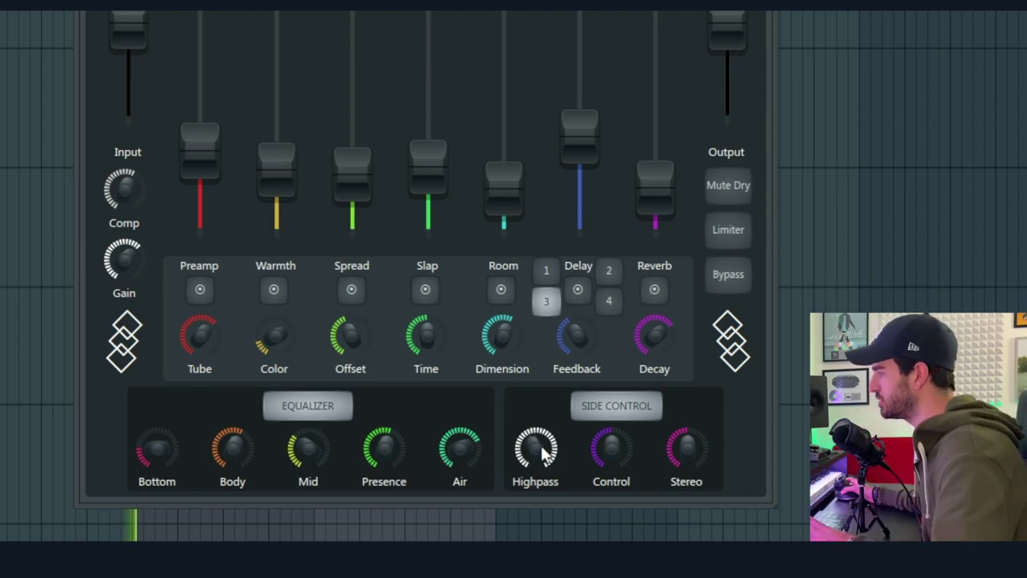
pyautogui.scroll(3, 536, 446)
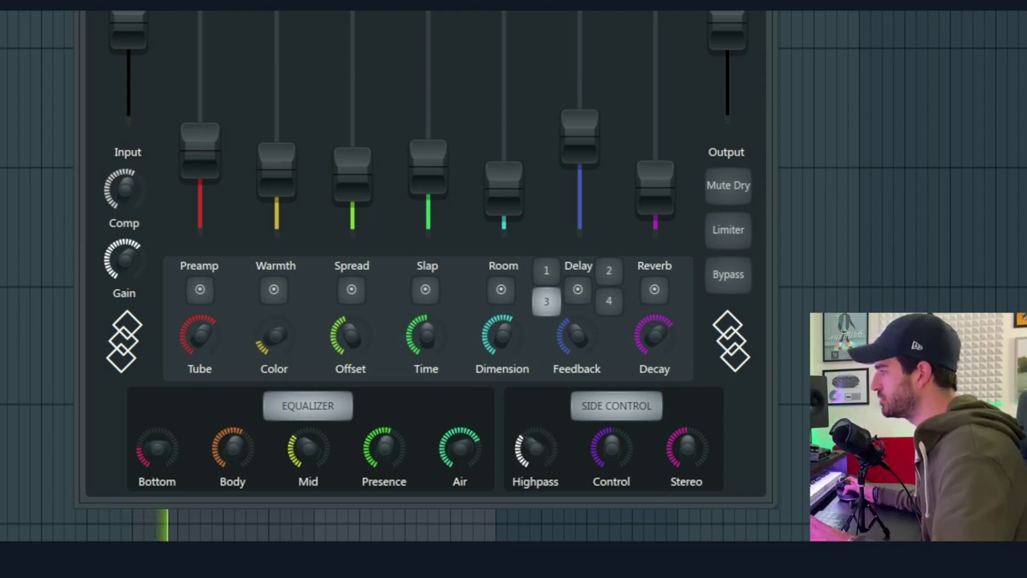
pyautogui.scroll(-8, 536, 446)
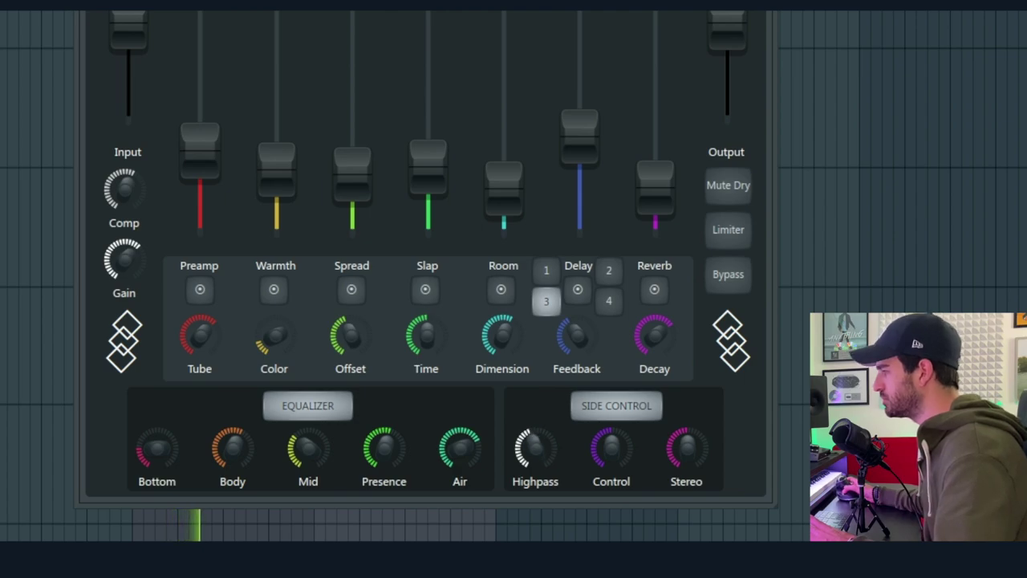
pyautogui.rightClick(542, 454)
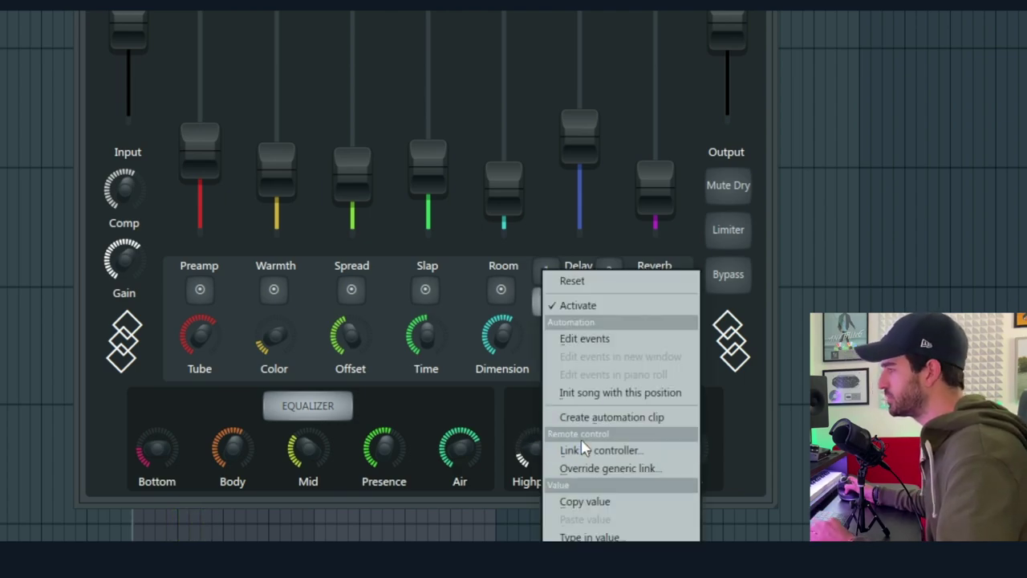
pyautogui.click(598, 446)
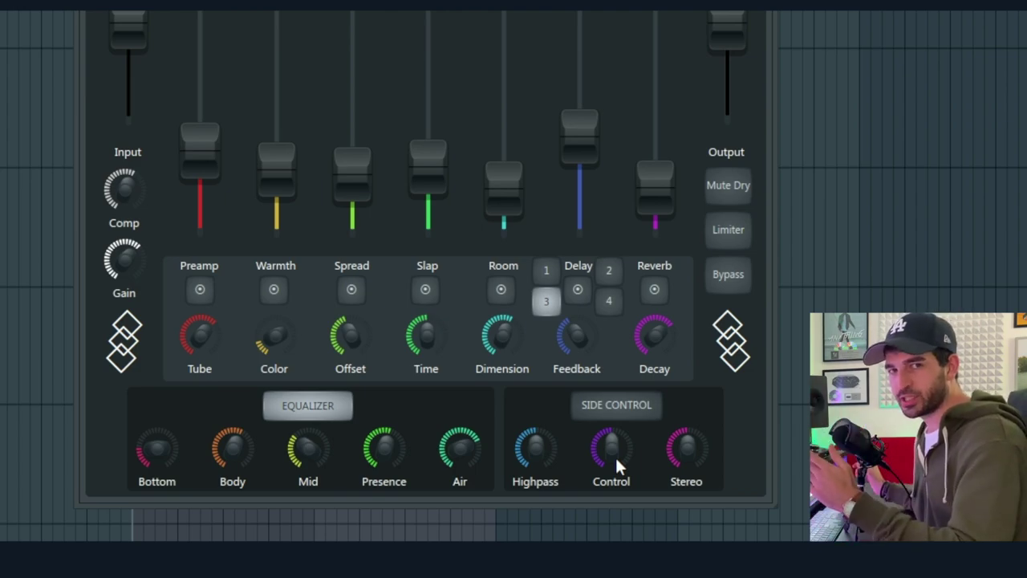
# Step: Enable Side Control, audition its Control amount at the maximum and back at the centre, and try out the Stereo amount
pyautogui.click(651, 409)
pyautogui.moveTo(612, 451); pyautogui.dragTo(611, 414)
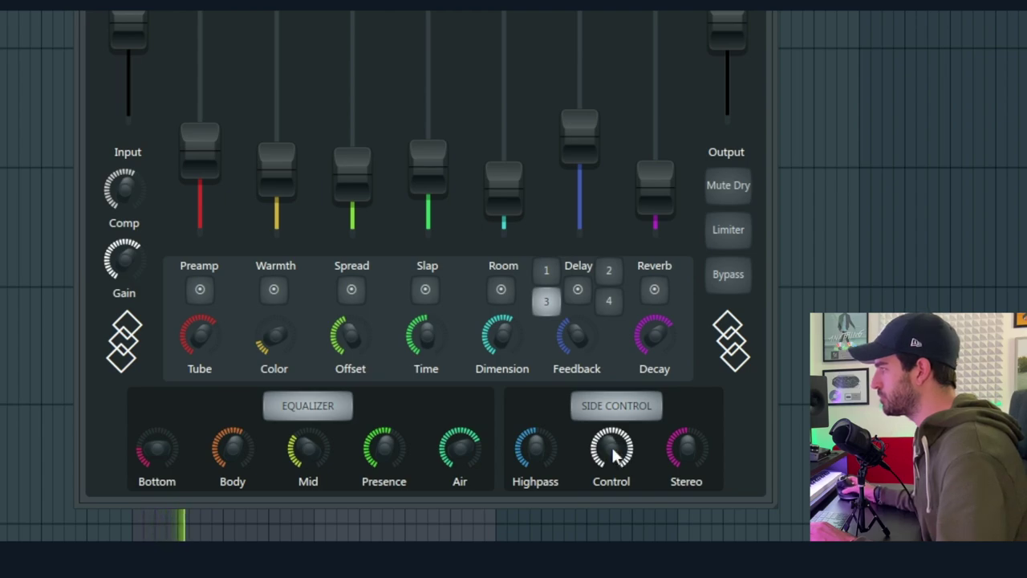
pyautogui.moveTo(611, 413); pyautogui.dragTo(613, 455)
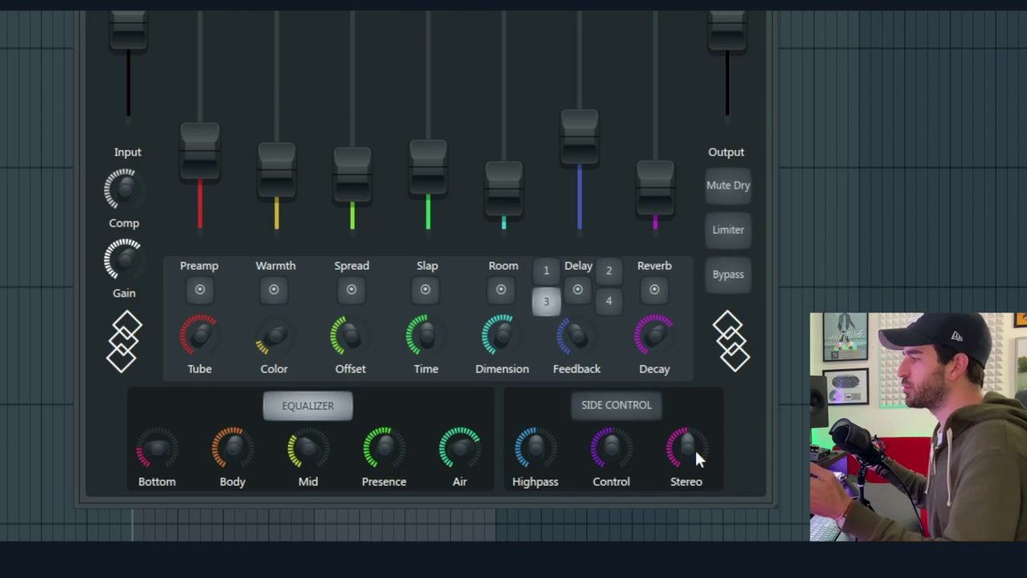
pyautogui.moveTo(695, 447); pyautogui.dragTo(683, 419)
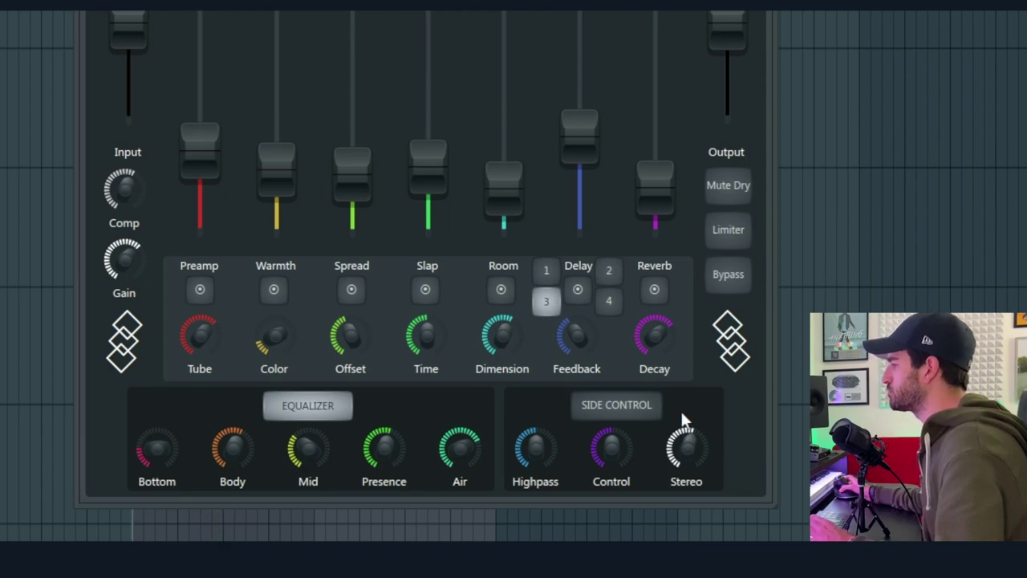
# Step: Try Mute Dry, switch on the Limiter, and close the vocal's enhancer window
pyautogui.click(730, 187)
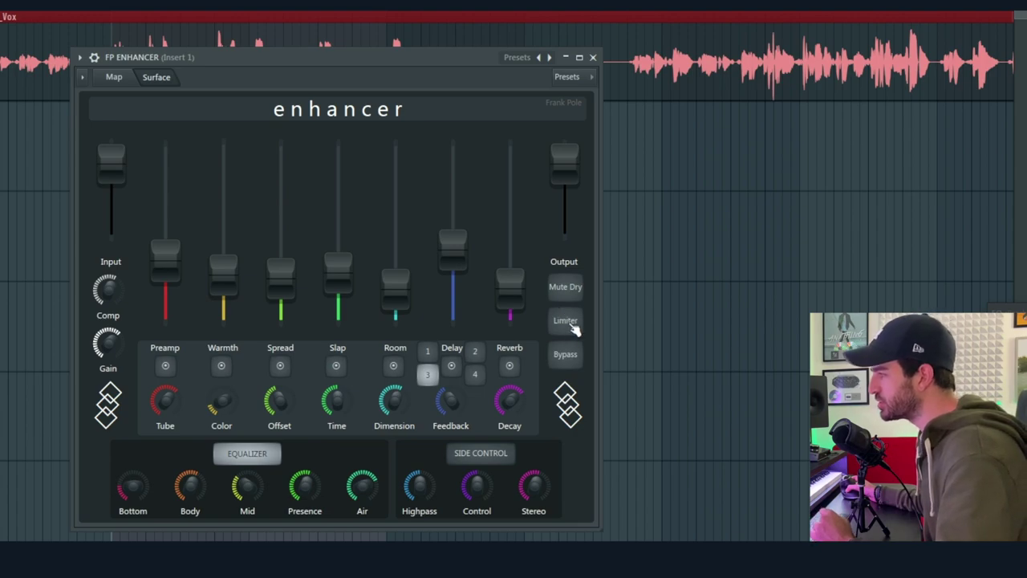
pyautogui.click(569, 323)
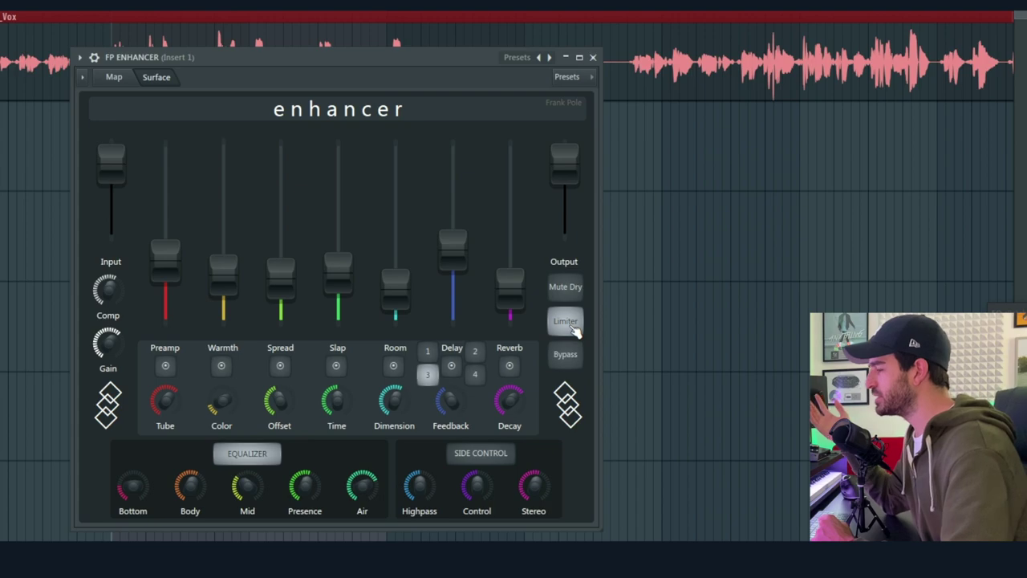
pyautogui.click(593, 57)
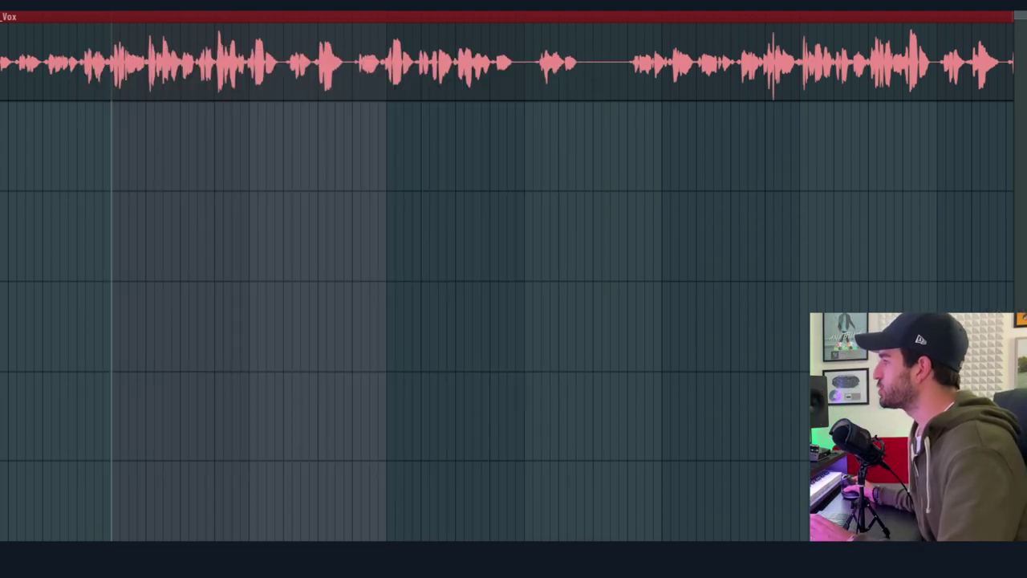
# Step: Play the JHO Verse vocal with the enhancer on Insert 2, and compare the processed sound against the bypassed signal
pyautogui.scroll(-3, 146, 11)
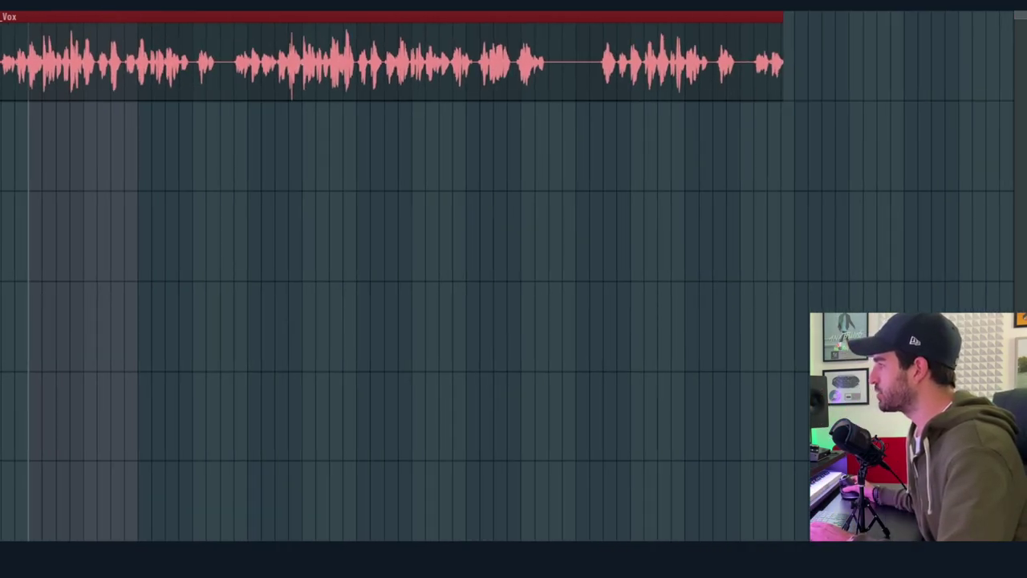
pyautogui.press('space')
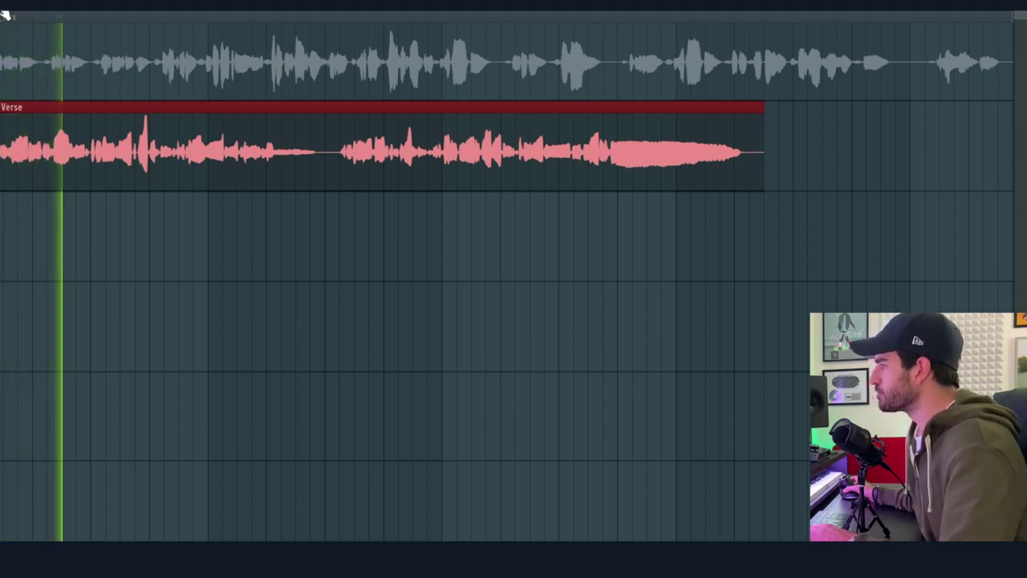
pyautogui.scroll(-2, 4, 14)
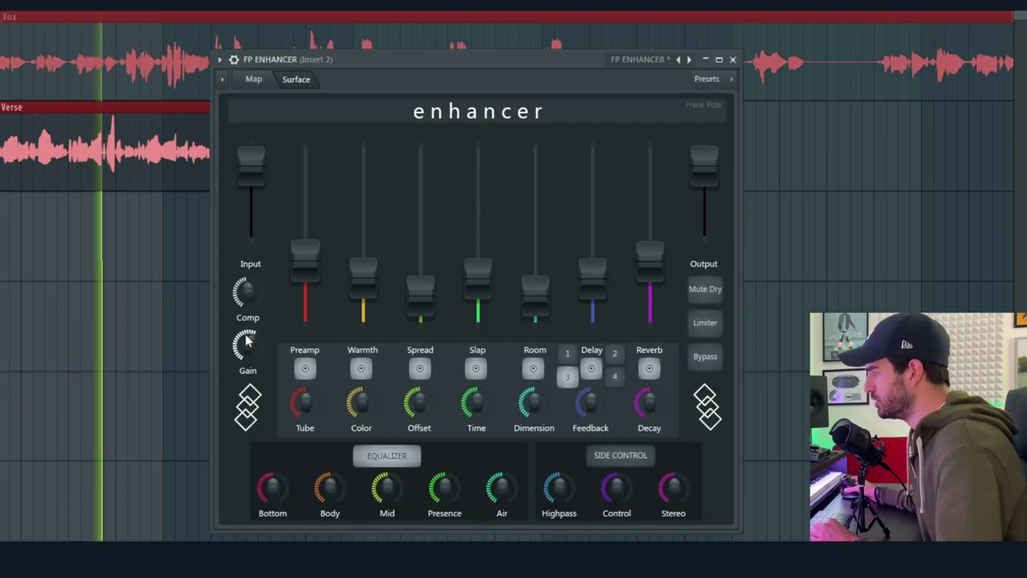
pyautogui.moveTo(365, 59); pyautogui.dragTo(416, 41)
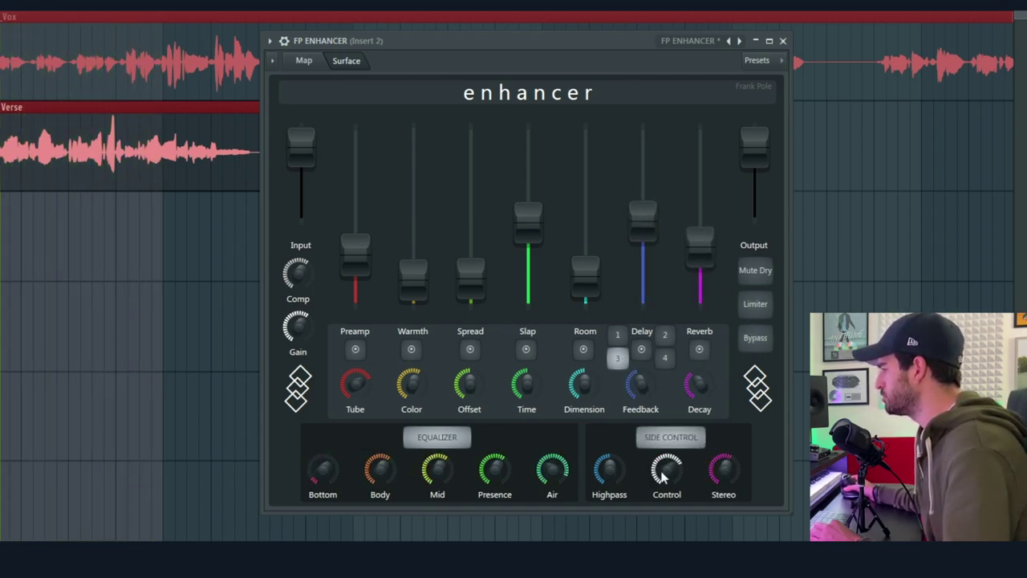
pyautogui.click(759, 340)
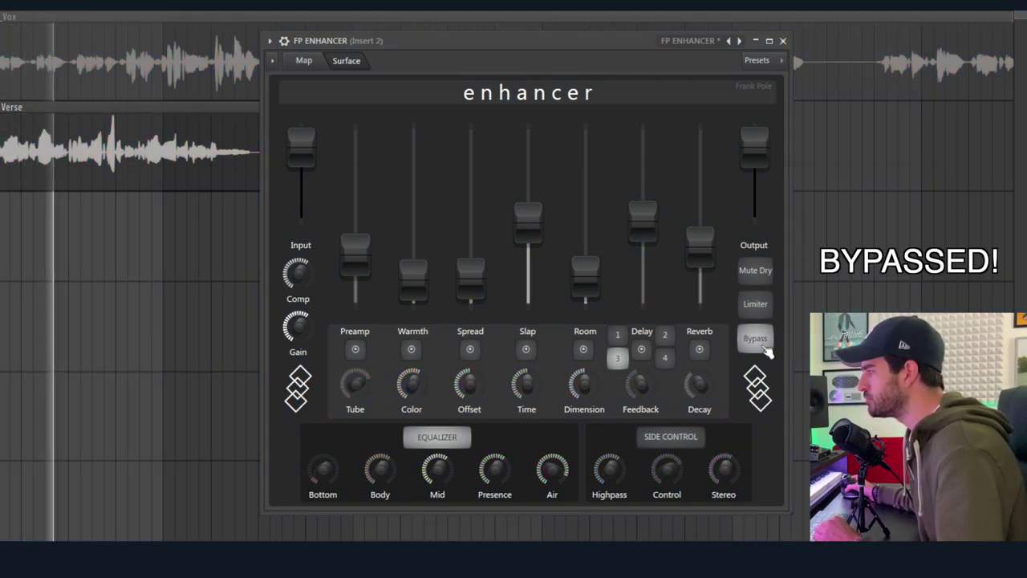
pyautogui.click(766, 352)
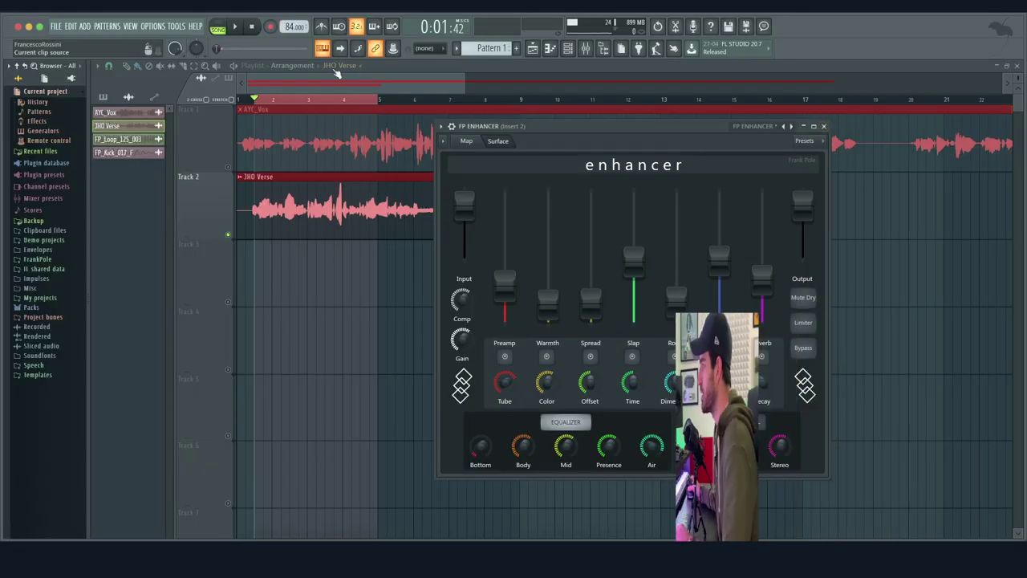
# Step: Switch the playlist to the arrangement containing FP_Loop_125_003, open Pattern 2 in the channel rack, and return to the Insert 3 enhancer
pyautogui.click(298, 66)
pyautogui.click(307, 97)
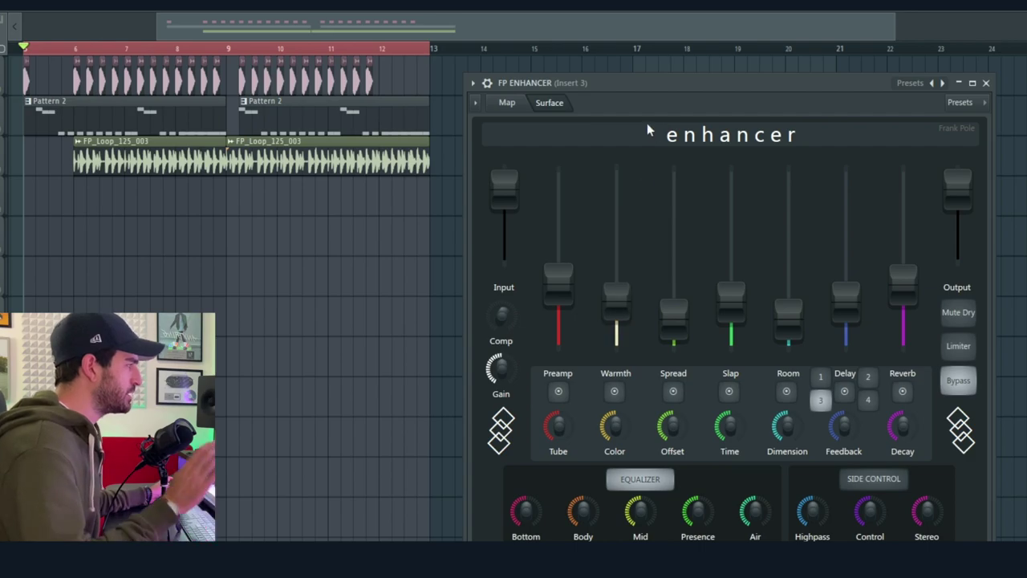
pyautogui.doubleClick(104, 121)
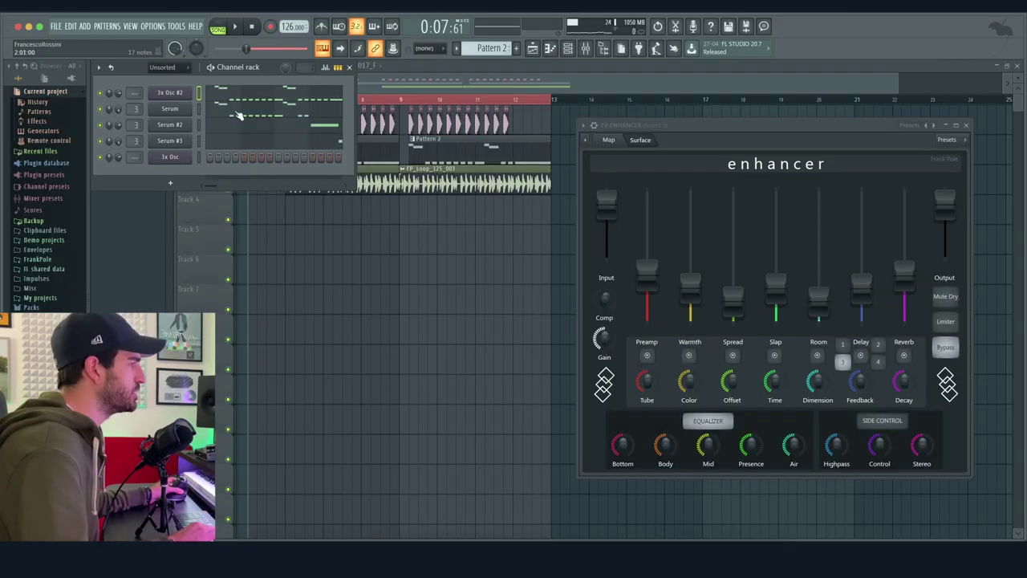
pyautogui.click(822, 129)
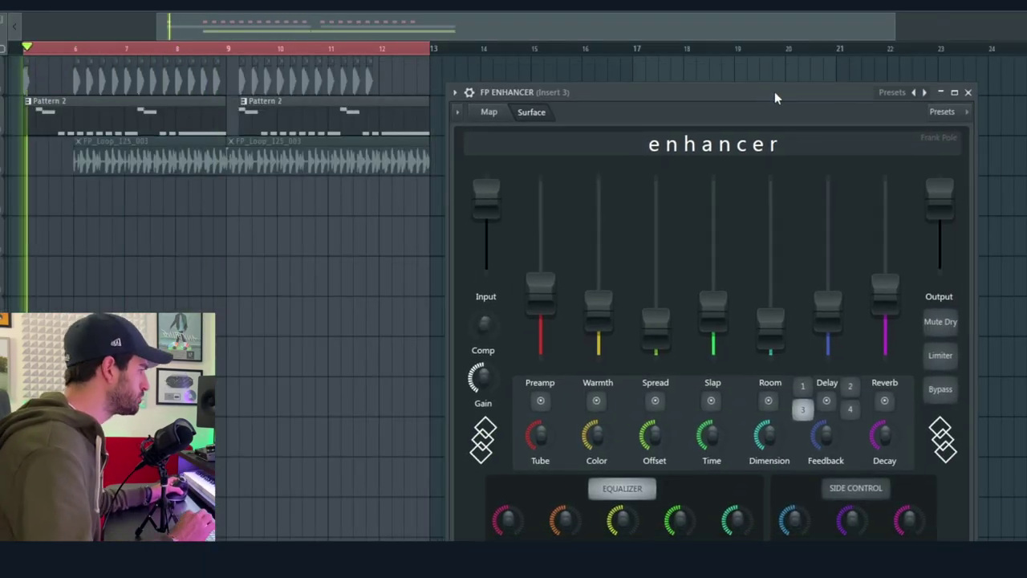
# Step: Play the arrangement and settle on a moderate Reverb level in the Insert 3 enhancer
pyautogui.press('space')
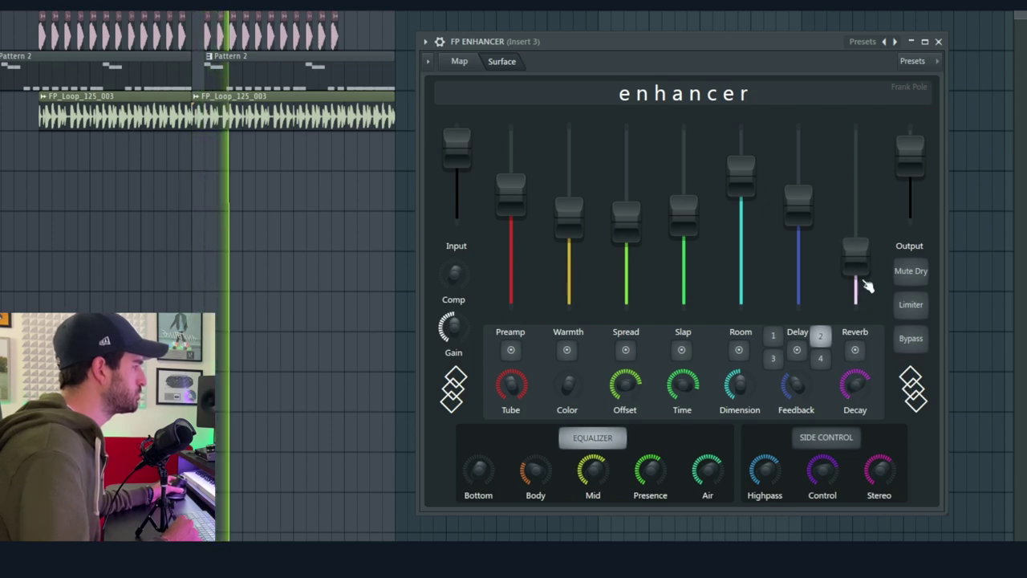
pyautogui.moveTo(865, 289); pyautogui.dragTo(864, 273)
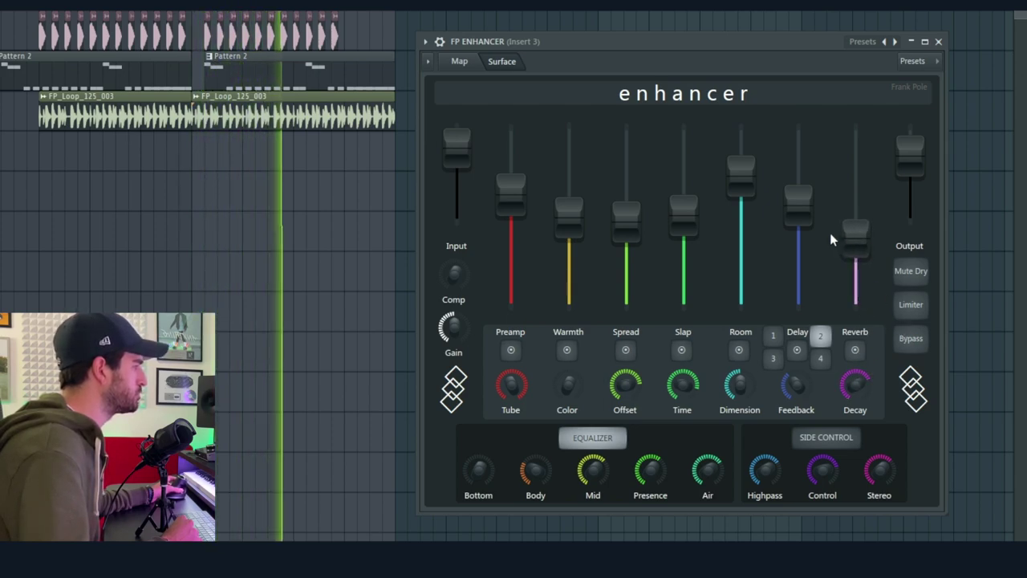
pyautogui.moveTo(852, 235); pyautogui.dragTo(854, 240)
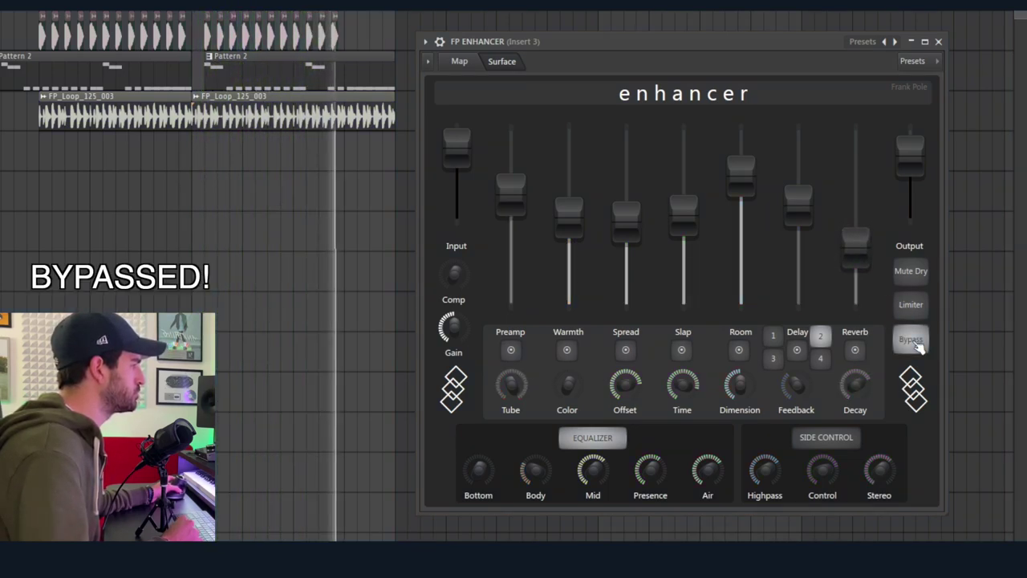
# Step: Switch off the bypass on the Insert 3 enhancer to hear the processed loop again
pyautogui.click(918, 344)
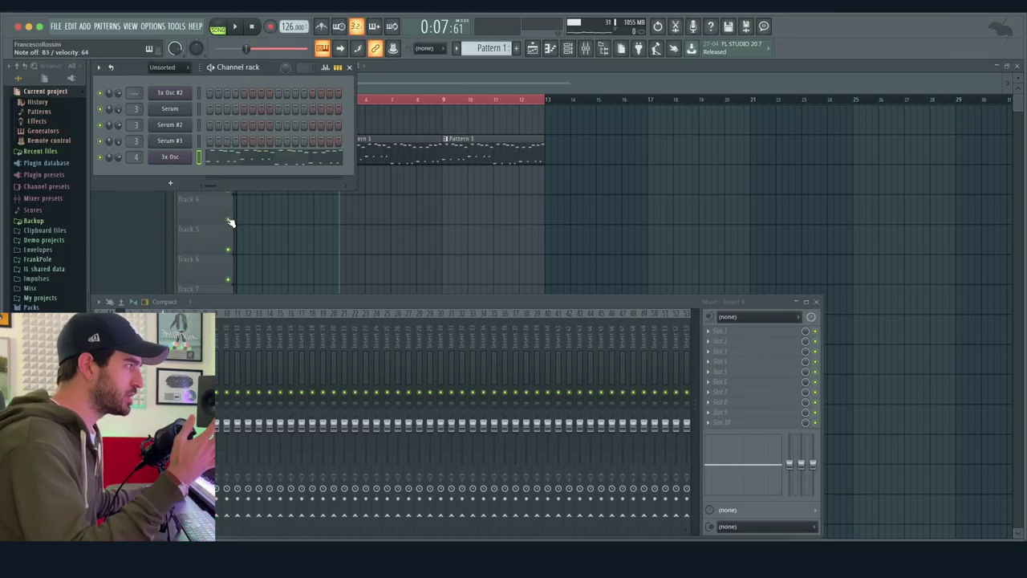
# Step: Close the open windows over Arrangement_3 and play its Pattern 1 clips
pyautogui.press('F12')
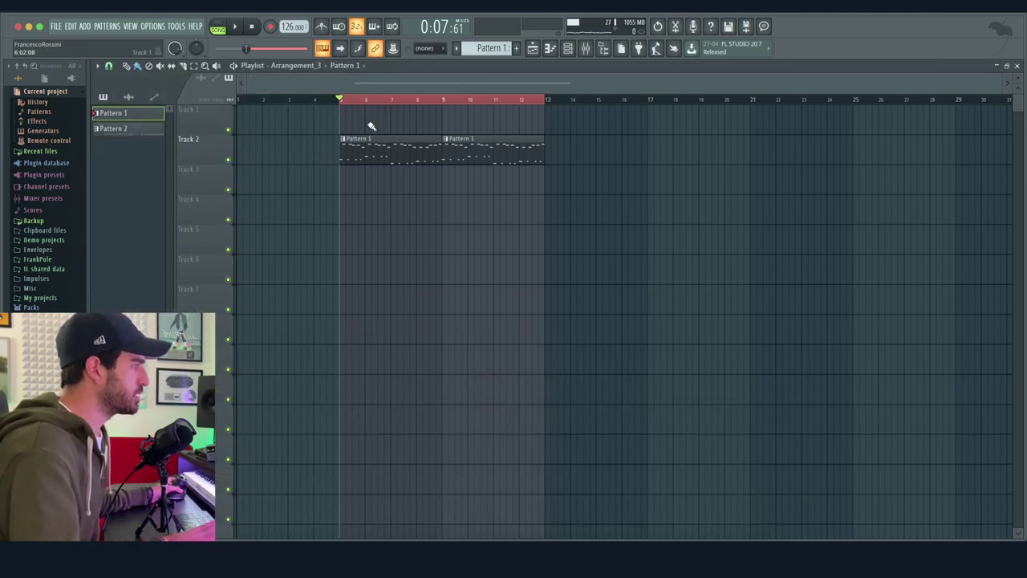
pyautogui.press('space')
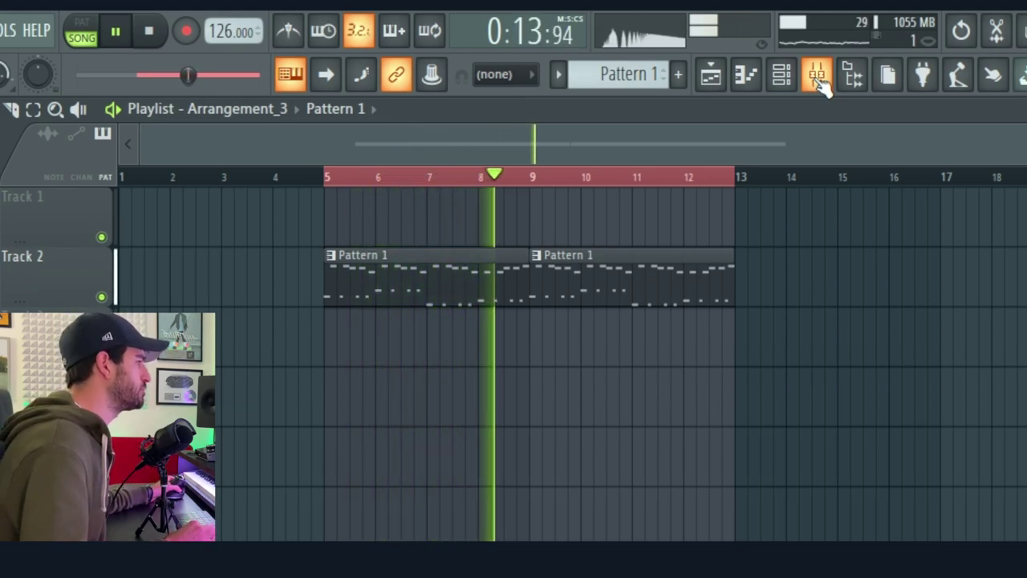
pyautogui.press('space')
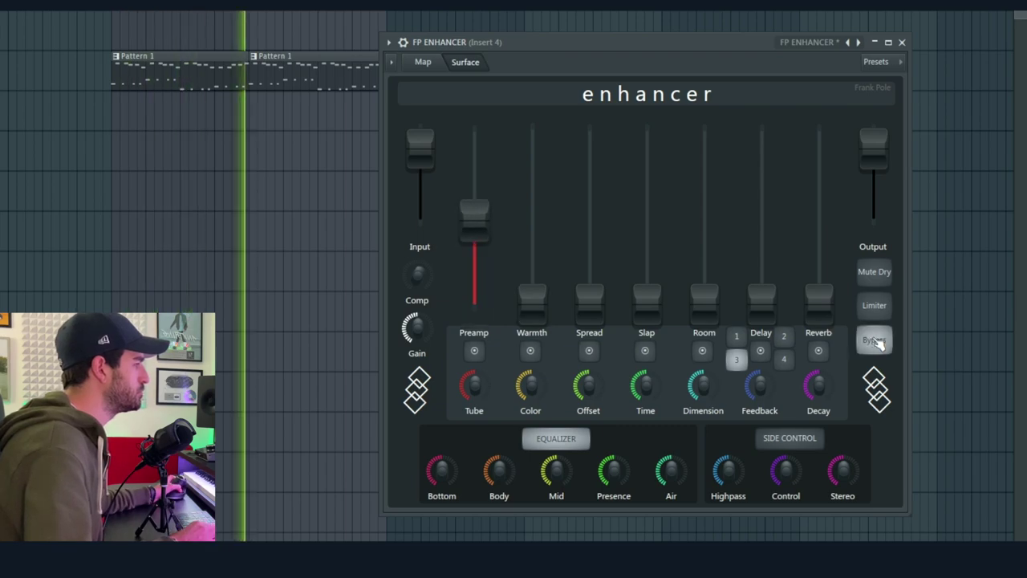
# Step: Raise Preamp to about three-quarters, Warmth to about a third and Spread to about two-thirds on the Insert 4 enhancer, with Tube and Color at full
pyautogui.moveTo(482, 292); pyautogui.dragTo(477, 180)
pyautogui.moveTo(532, 294); pyautogui.dragTo(533, 234)
pyautogui.moveTo(589, 293); pyautogui.dragTo(595, 205)
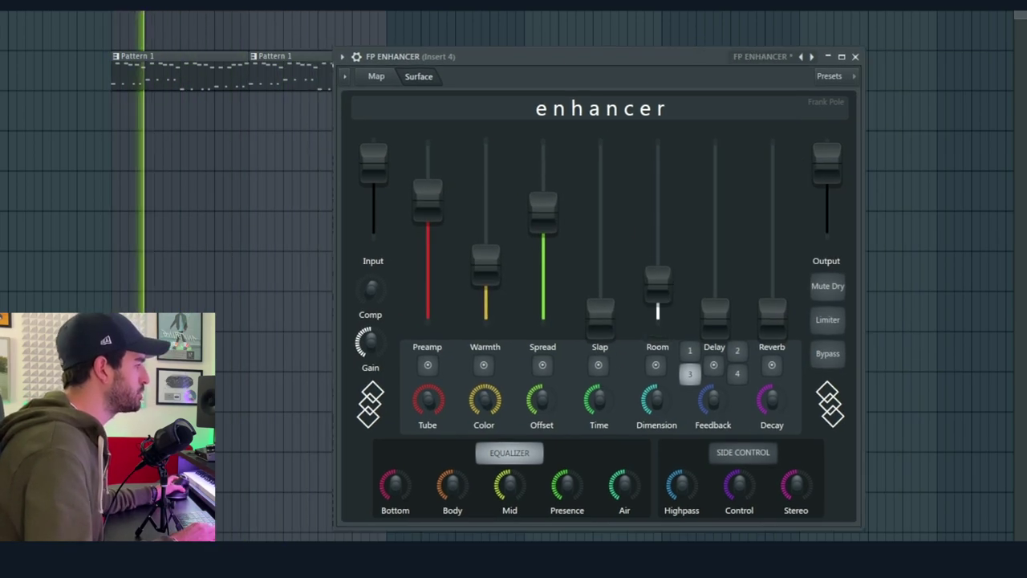
# Step: Raise Room to just under half and Delay to a high level, using delay option 2
pyautogui.moveTo(657, 312); pyautogui.dragTo(657, 236)
pyautogui.moveTo(714, 311); pyautogui.dragTo(714, 164)
pyautogui.click(737, 350)
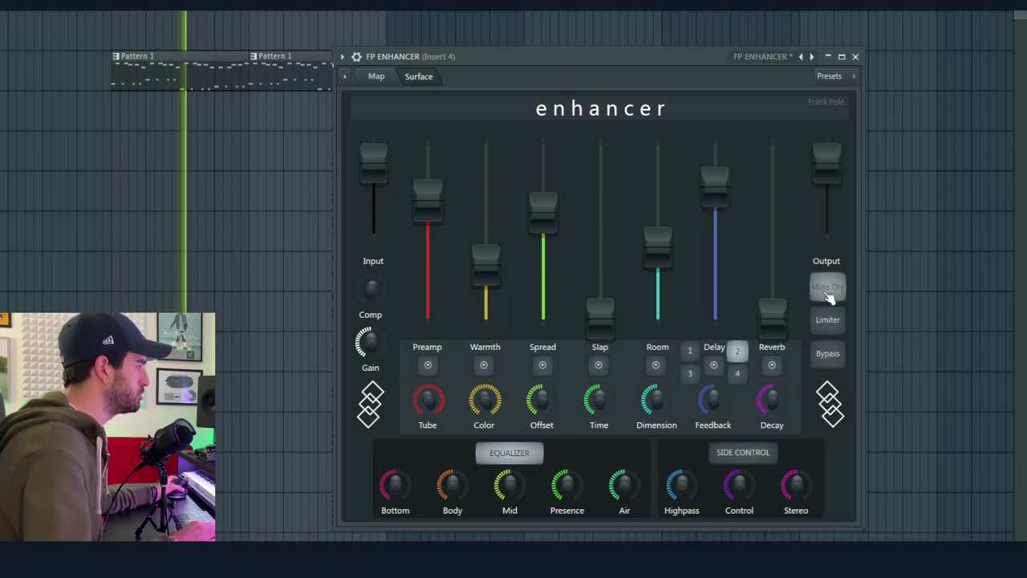
# Step: Raise Spread further and Reverb to about half with more Decay, and shape the equalizer by cutting Bottom and boosting Body and Air
pyautogui.moveTo(542, 204); pyautogui.dragTo(542, 172)
pyautogui.moveTo(772, 313); pyautogui.dragTo(772, 225)
pyautogui.moveTo(567, 483); pyautogui.dragTo(568, 475)
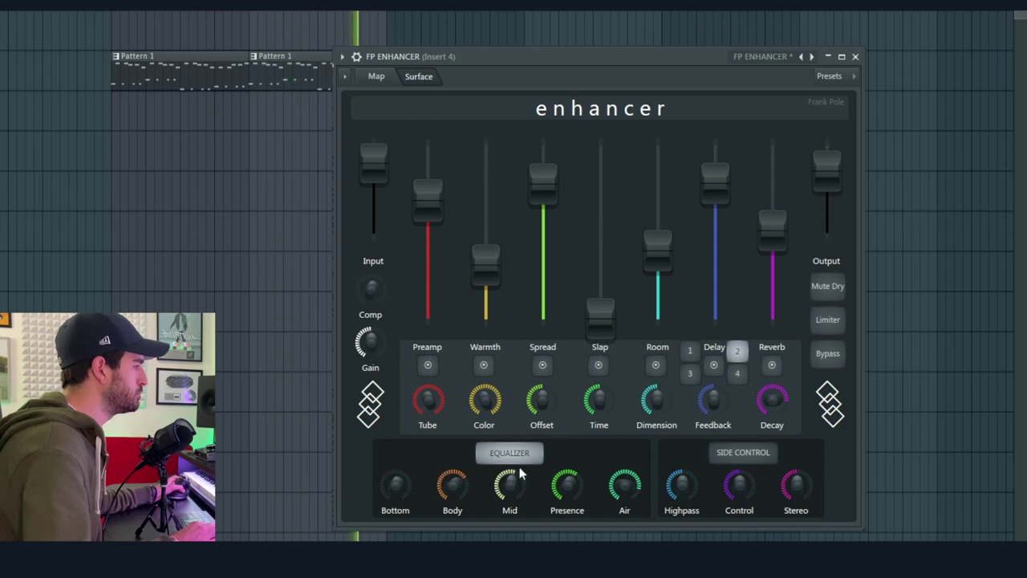
# Step: Compare the Insert 4 enhancer's processed sound against the bypassed signal while Pattern 1 plays
pyautogui.click(833, 354)
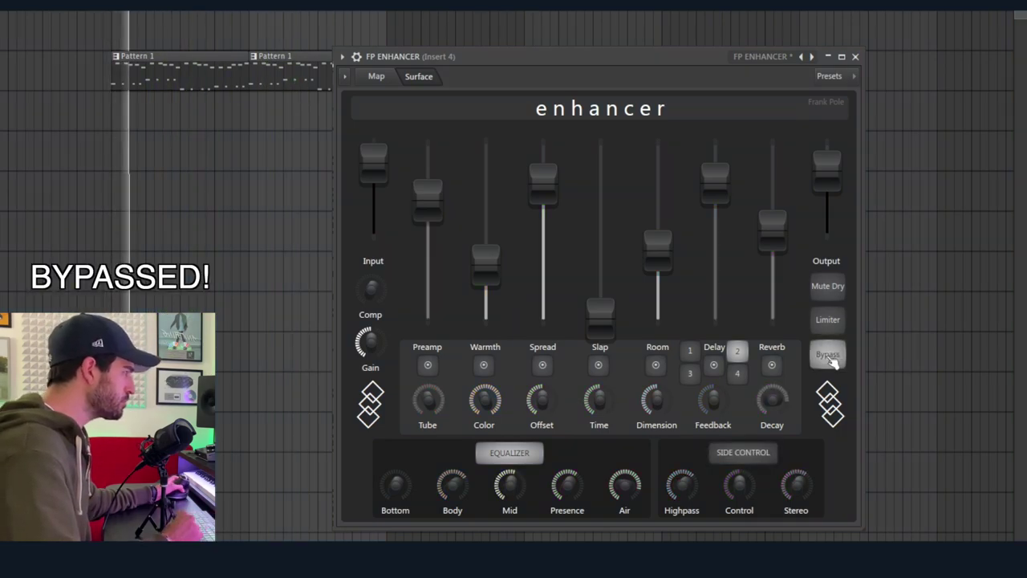
pyautogui.click(832, 356)
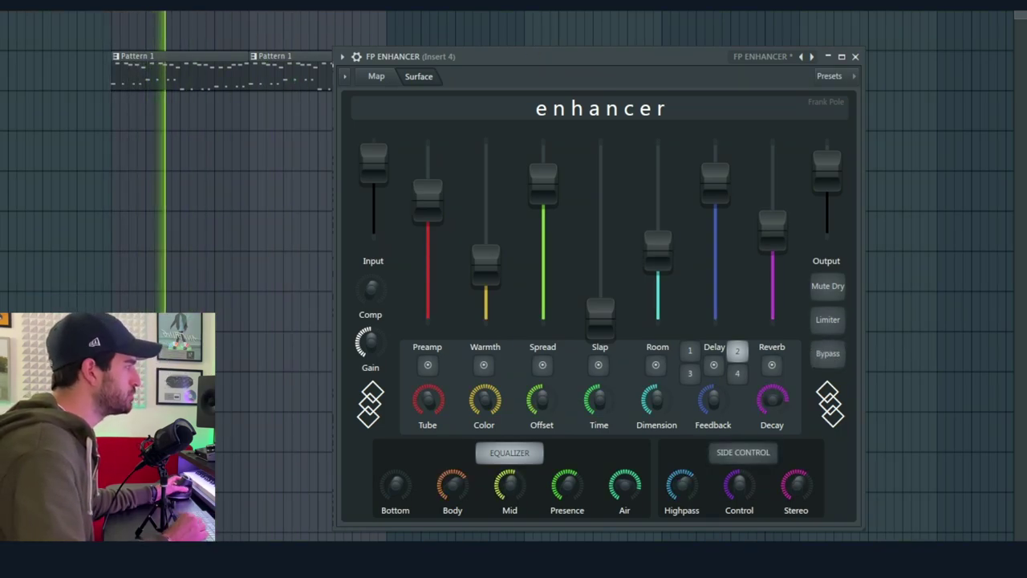